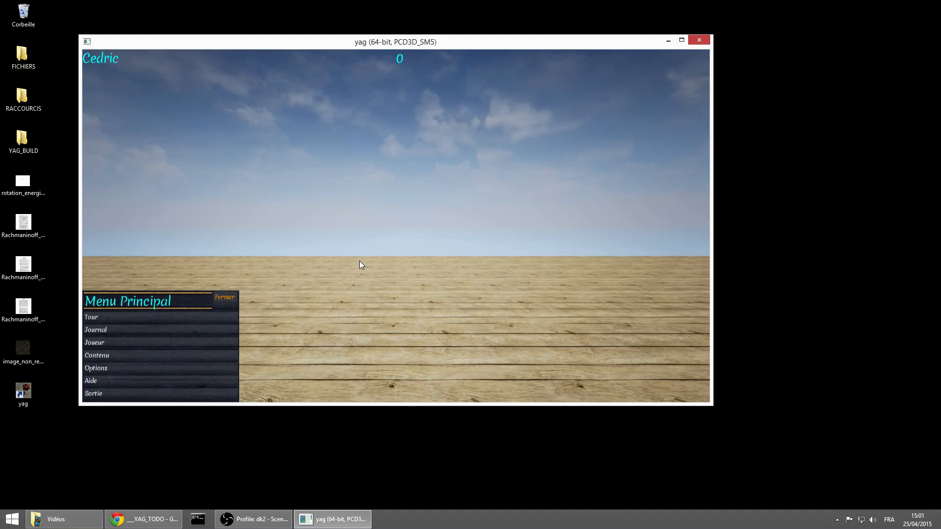
Add a new character to the scene from the Contenu window, and close that window
click(187, 354)
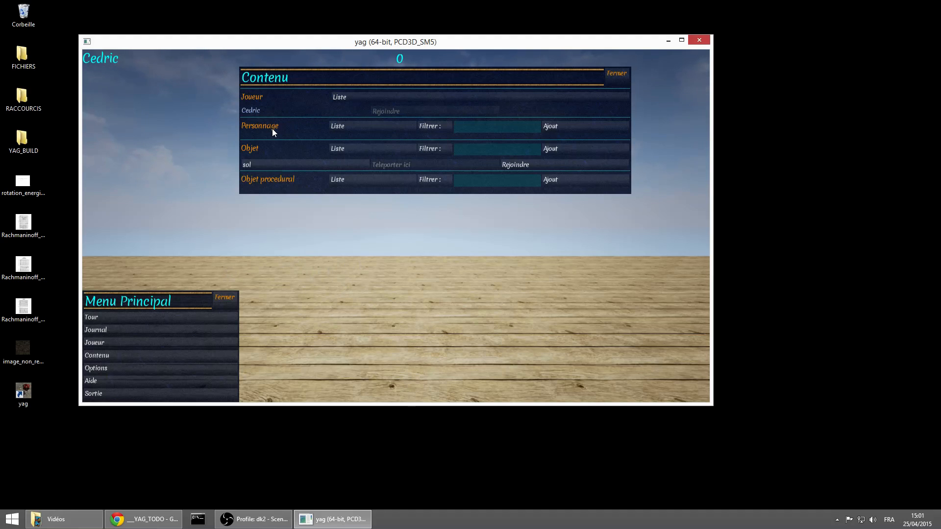
click(575, 129)
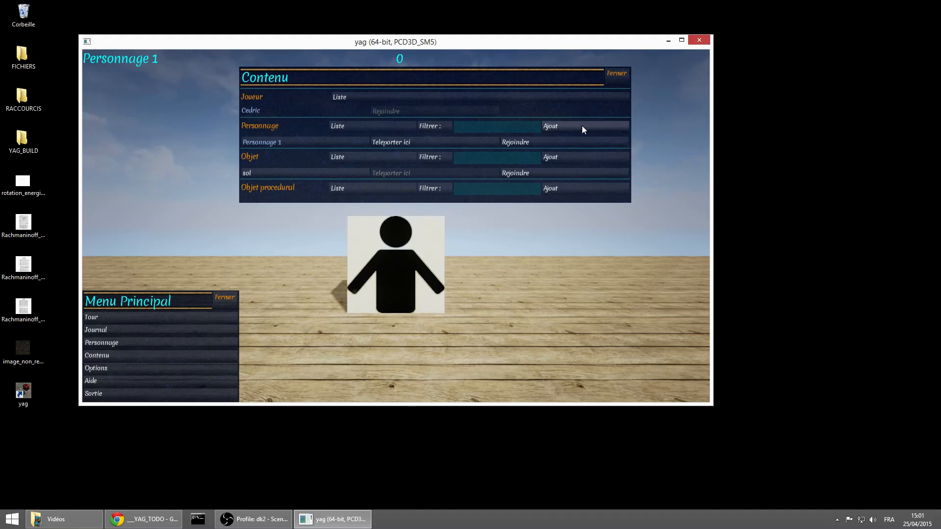
click(617, 73)
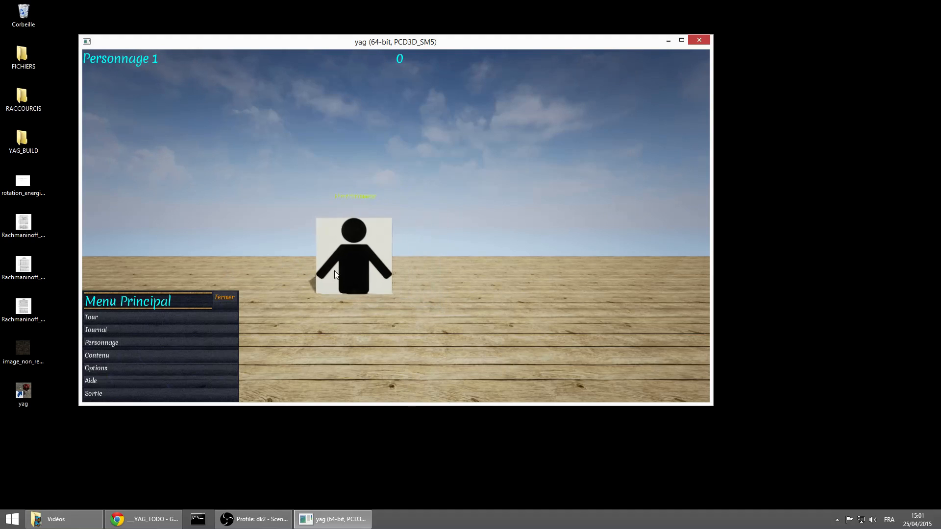
Open the settings of Personnage 1 and examine its token properties and character sheet
click(165, 343)
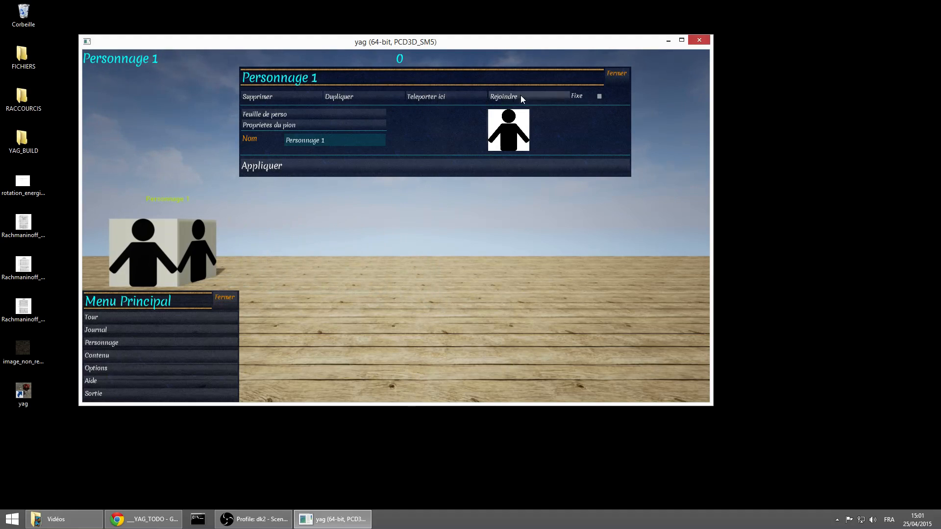
click(341, 142)
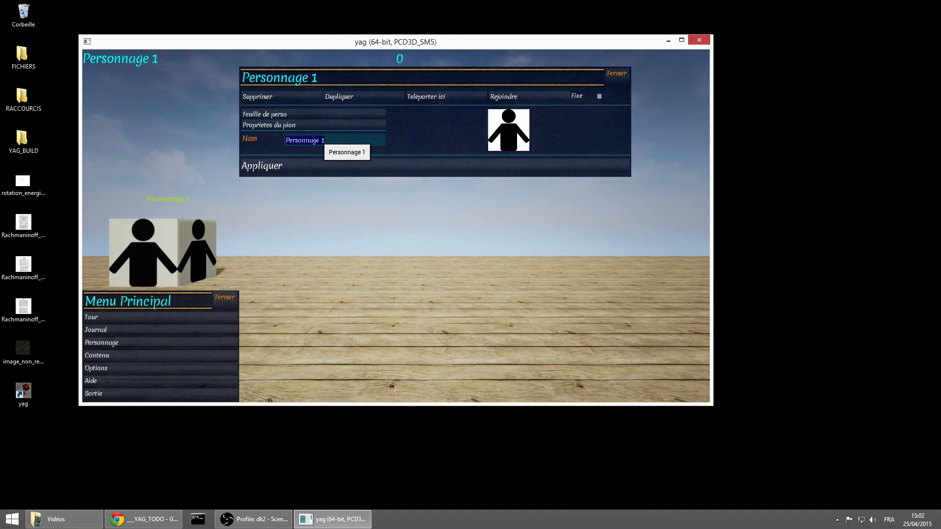
click(507, 125)
click(507, 125)
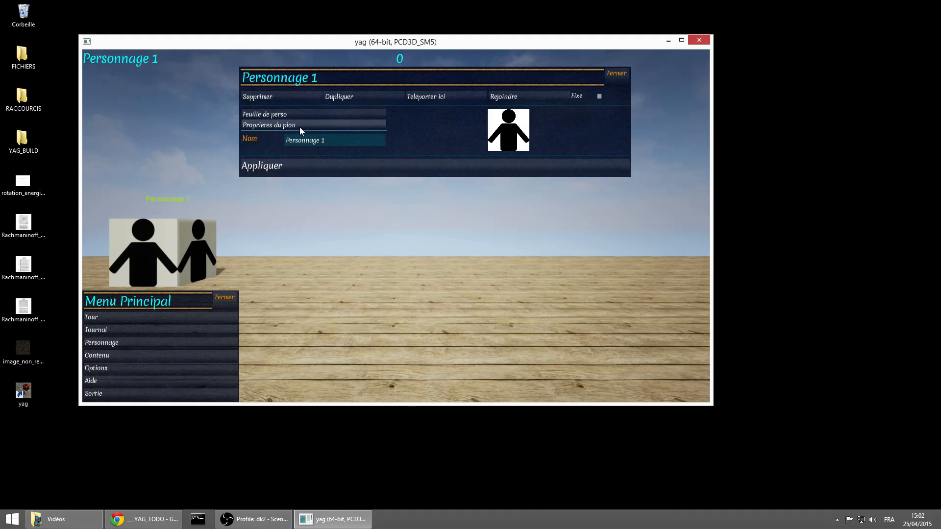
click(298, 126)
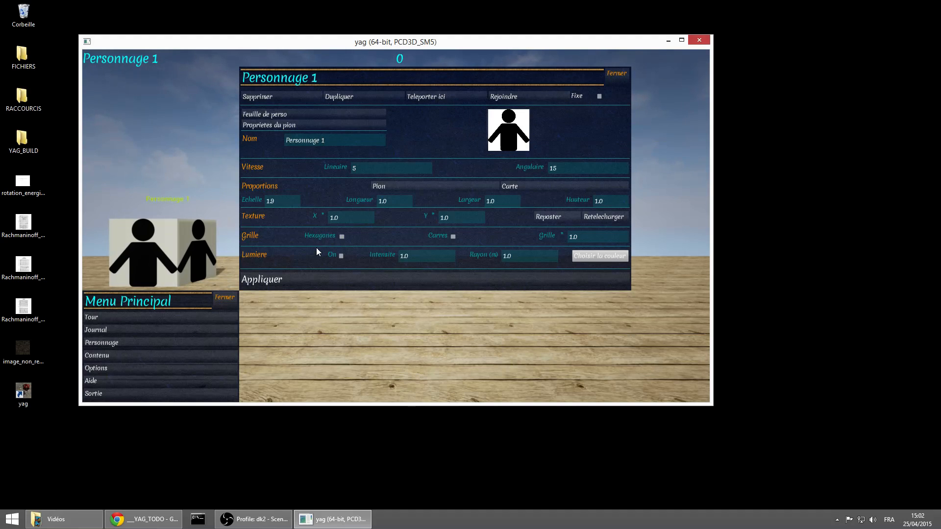
click(329, 126)
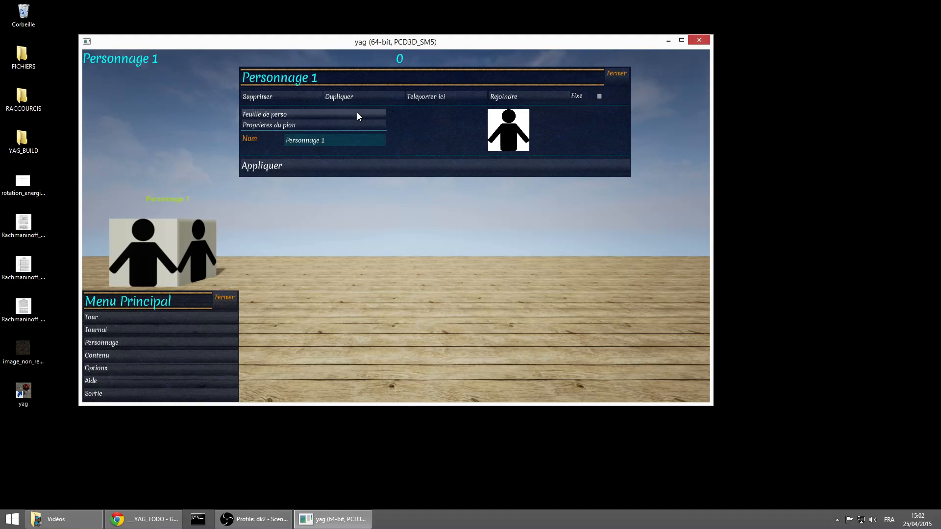
click(328, 114)
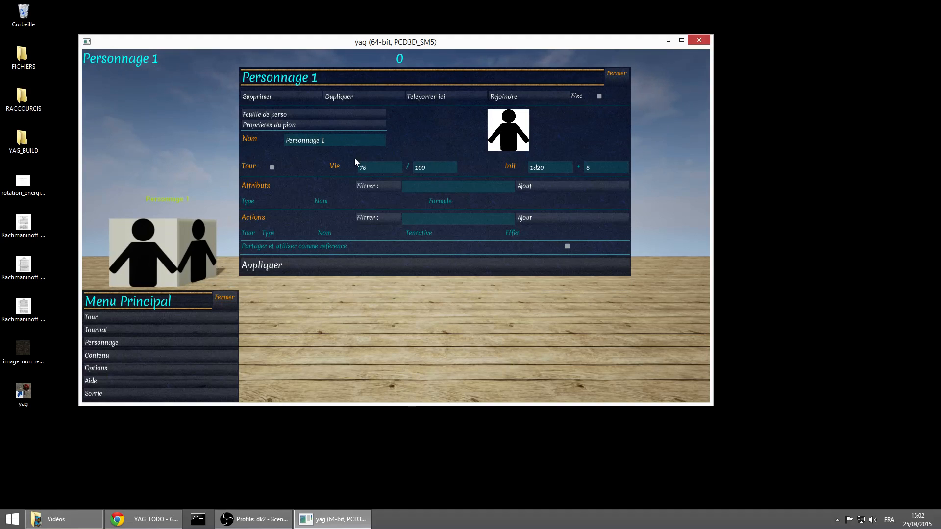
click(331, 115)
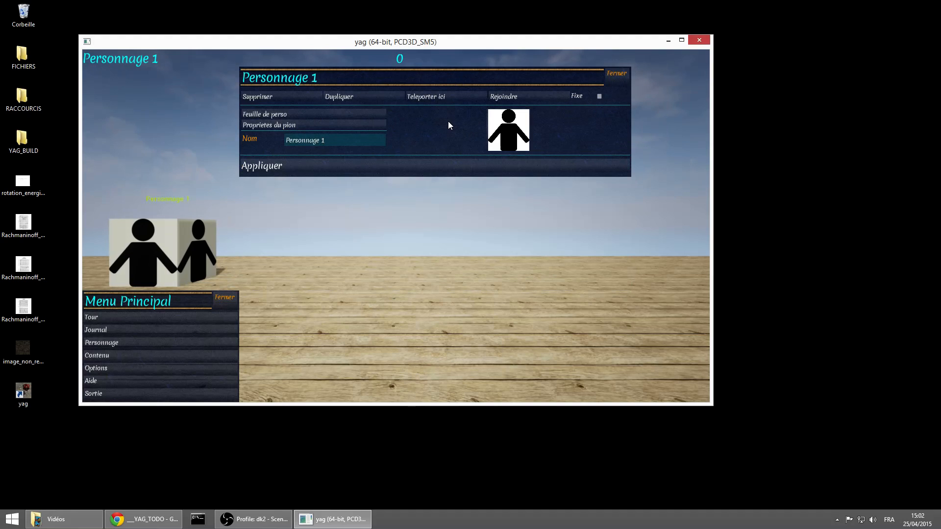
Choose wizard.jpg from the default images' characters folder as the character's picture
click(490, 137)
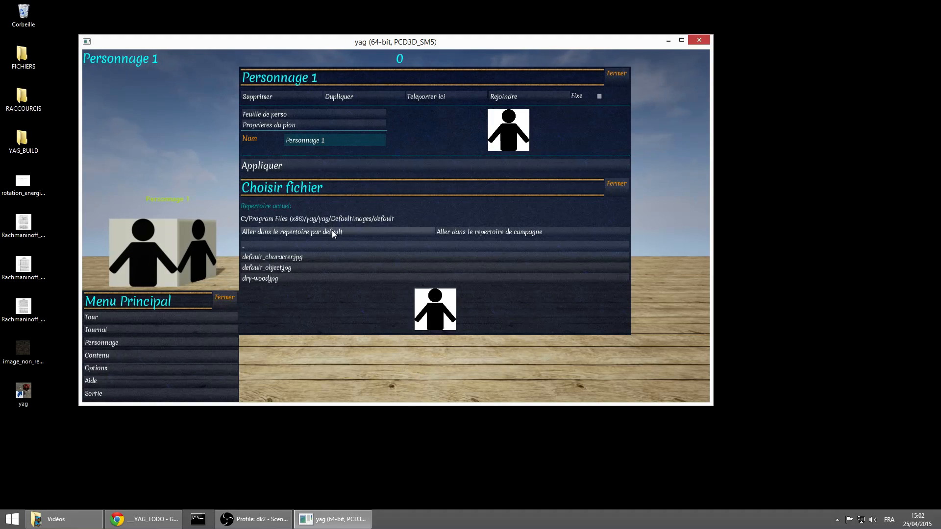
click(358, 238)
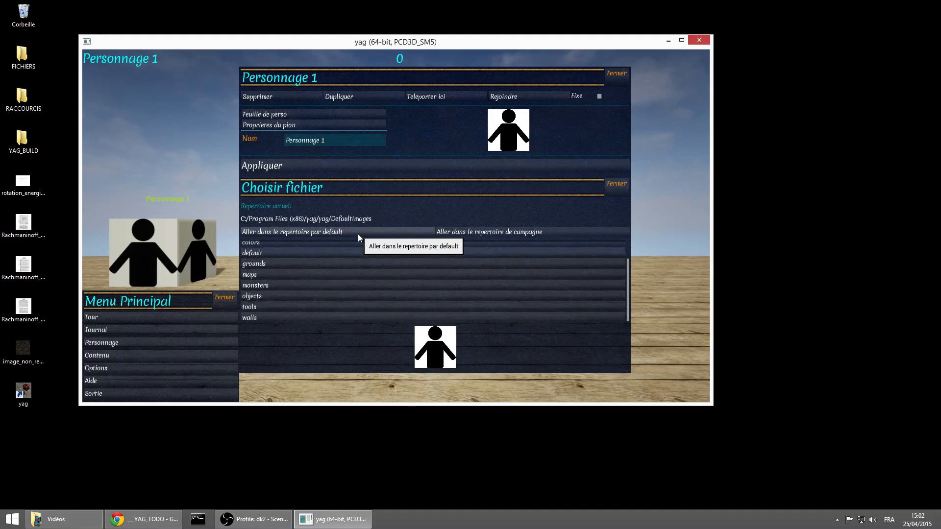
scroll(309, 267, up, 1)
click(304, 257)
scroll(284, 307, down, 1)
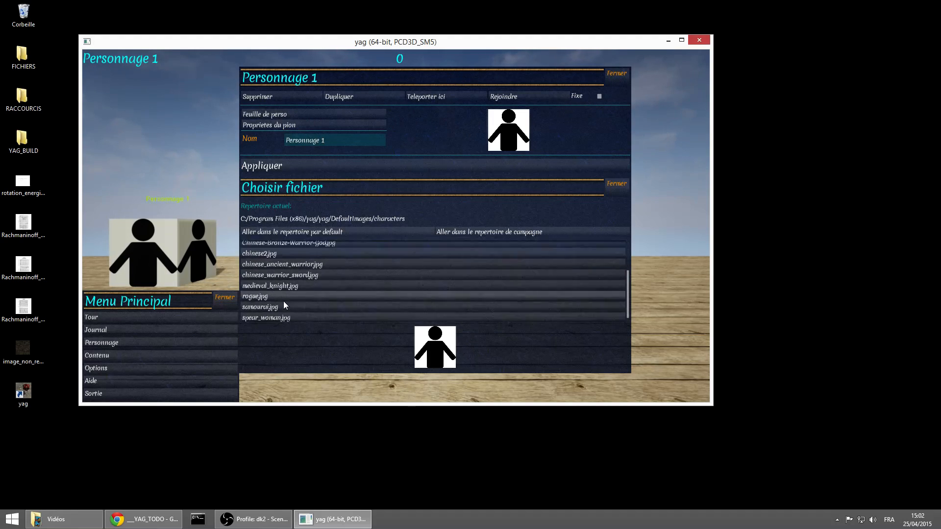
click(302, 318)
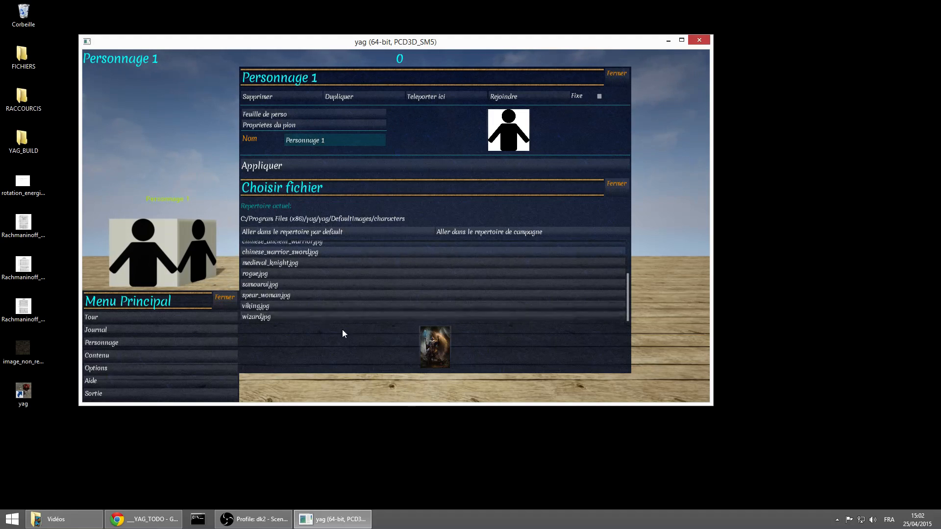
click(435, 350)
Name the character Merlin and apply the name and picture changes
click(350, 140)
text(Merlin)
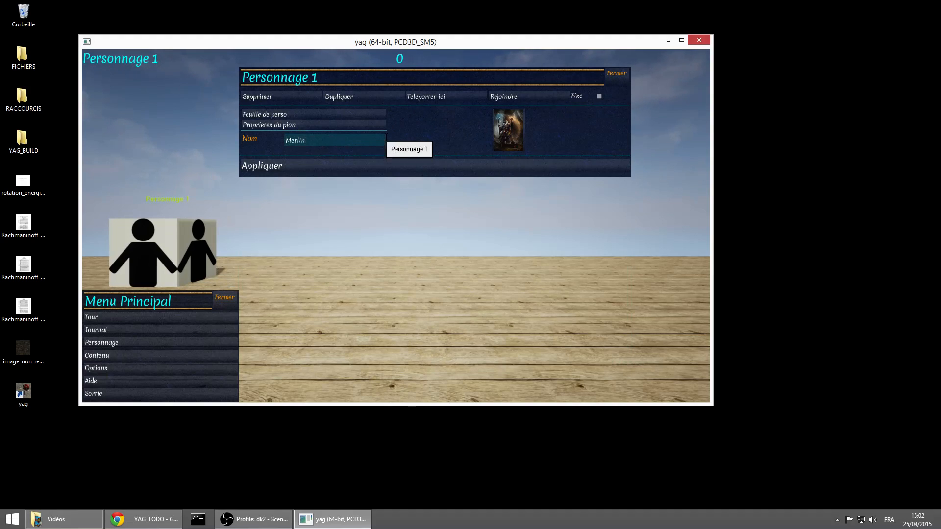
click(393, 166)
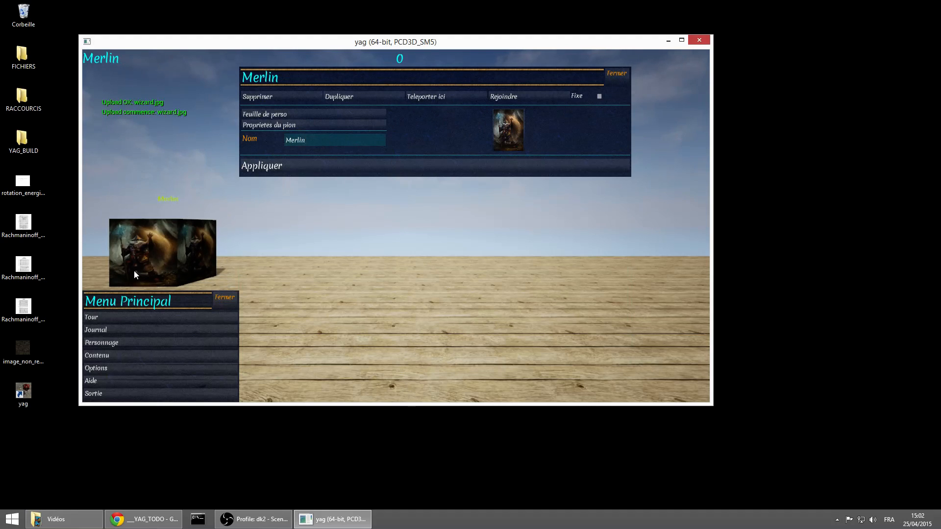
Fit Merlin's proportions to its picture with the Pion preset, apply them, and collapse the token properties
click(341, 124)
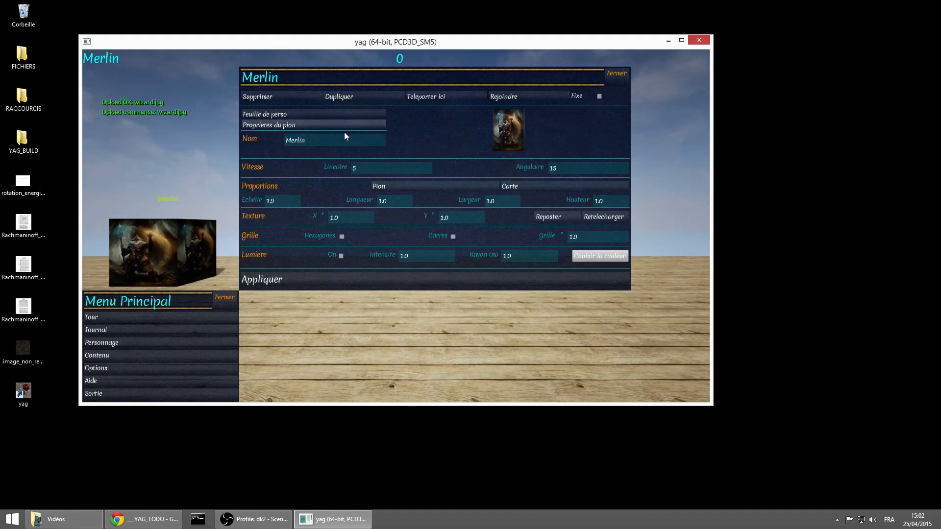
click(444, 186)
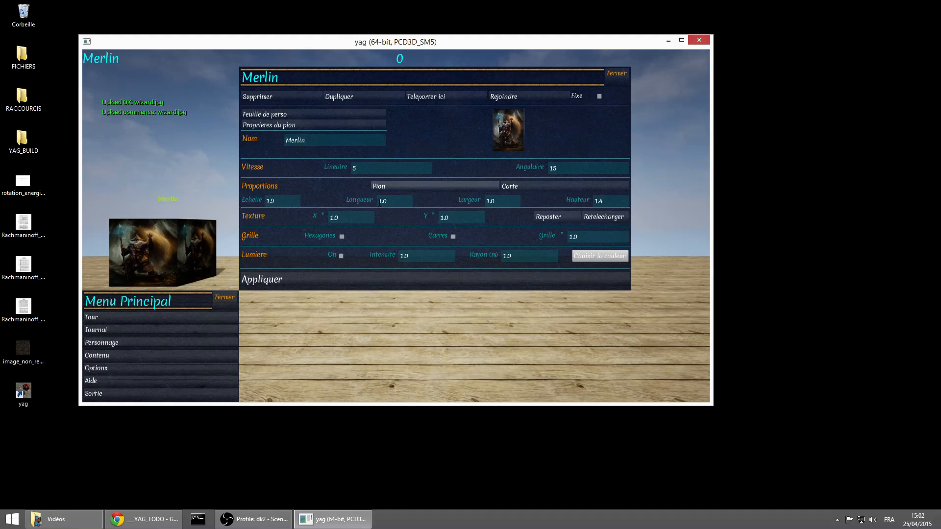
click(381, 278)
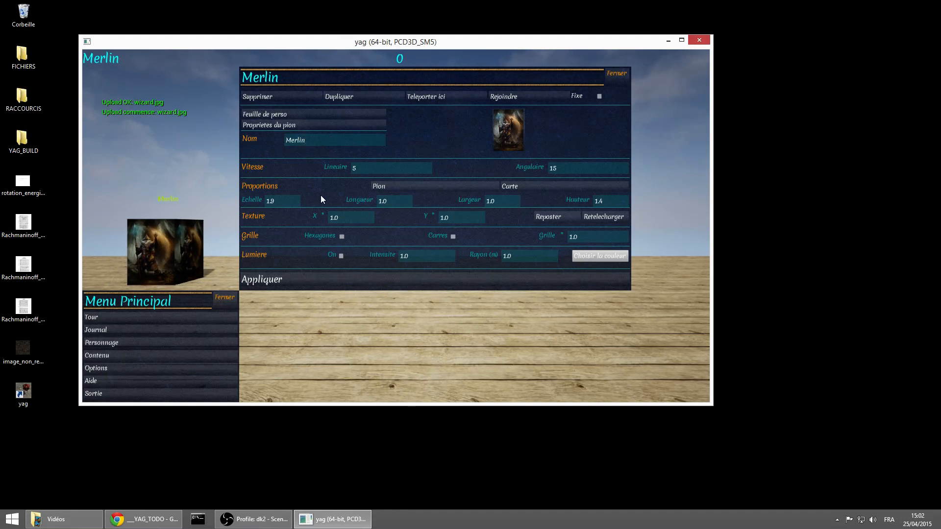
click(325, 124)
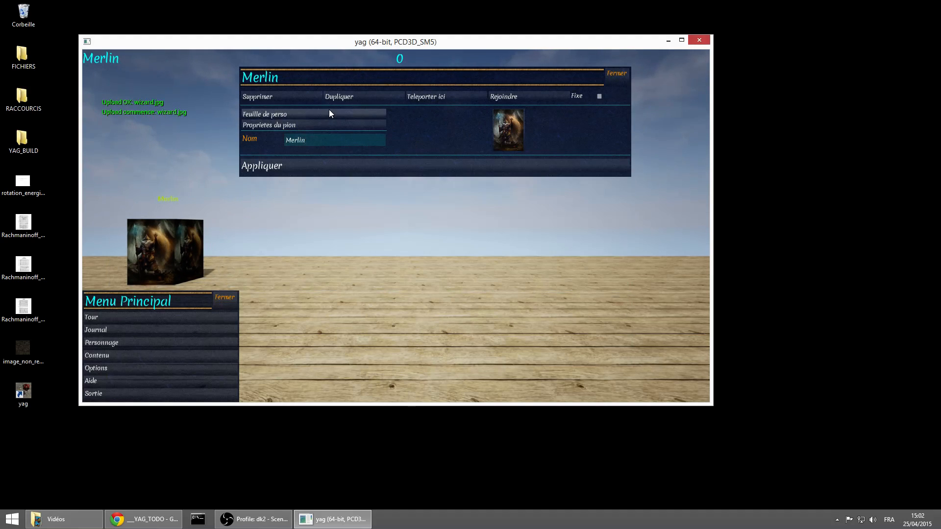
Enable Tour in Merlin's character sheet and apply it with the turn list displayed, closing the list when done
click(329, 112)
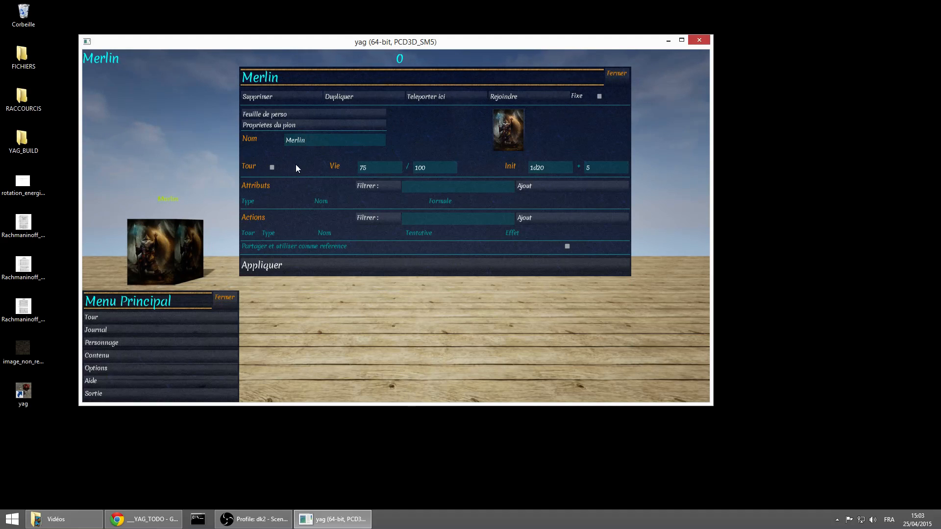
click(149, 317)
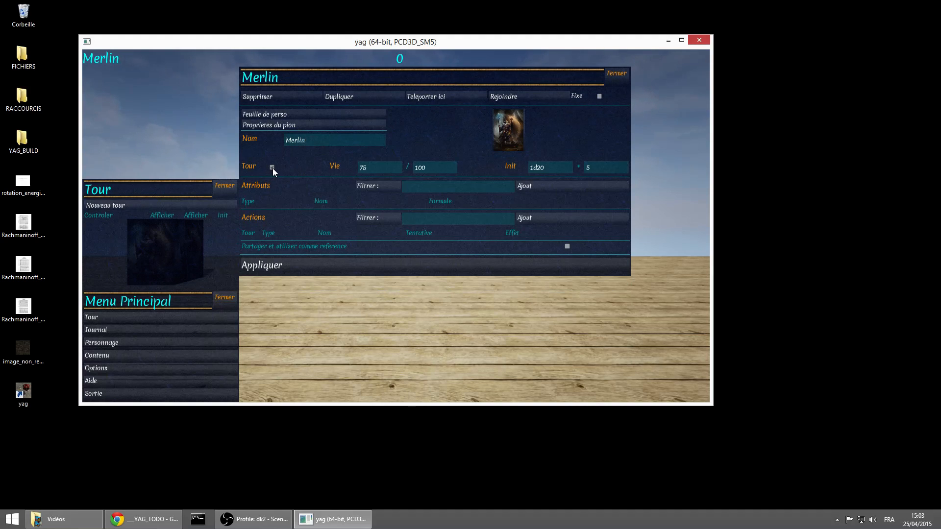
click(325, 266)
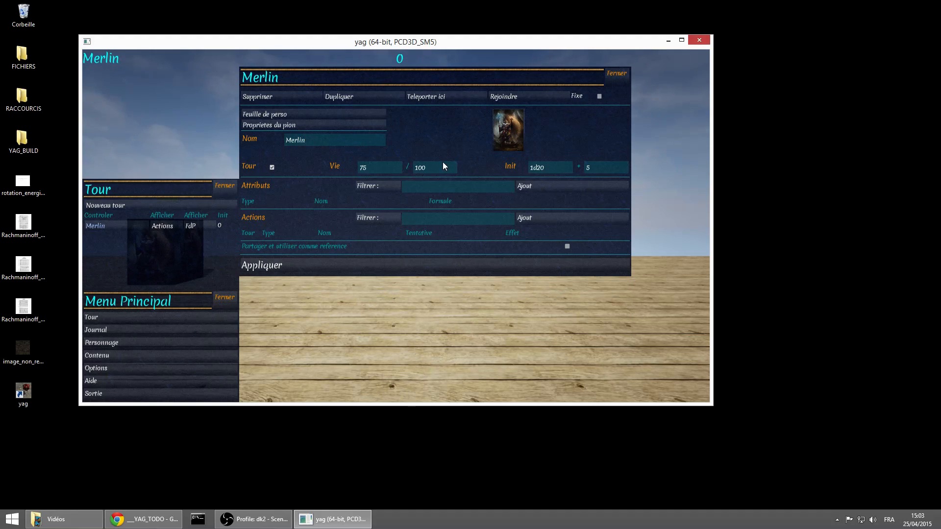
click(220, 190)
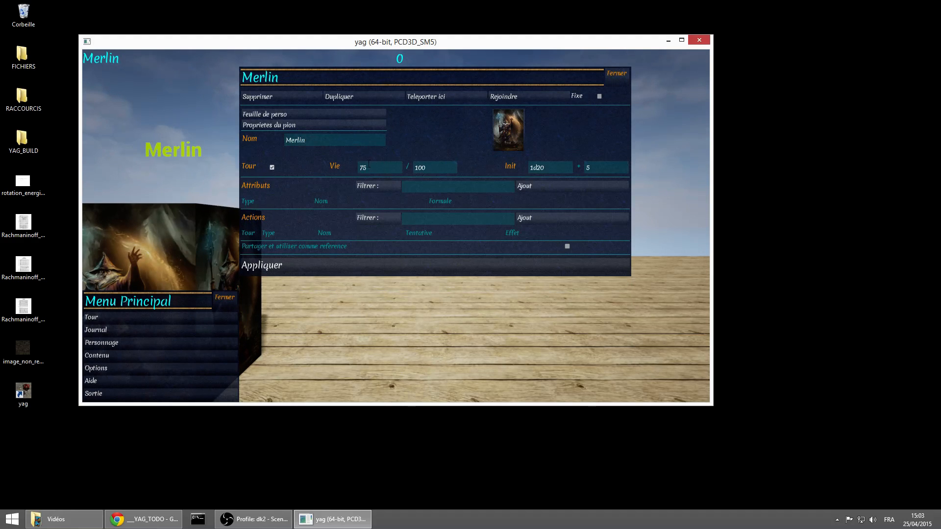
Set Merlin's maximum life to 89
double_click(434, 164)
text(75)
key(BackSpace)
key(BackSpace)
text(89)
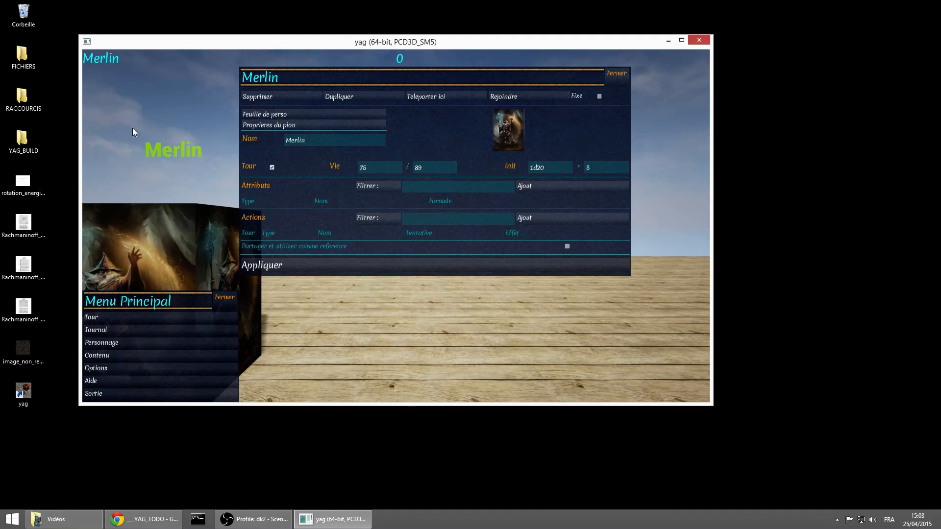
Try current life values of 0 and 89 on Merlin, applying each one
double_click(373, 165)
text(0)
click(380, 266)
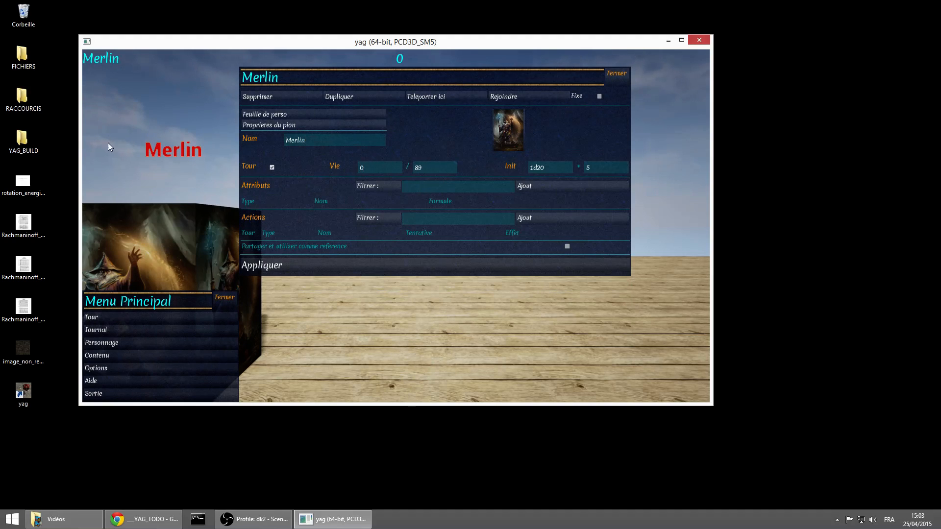
key(BackSpace)
text(89)
click(379, 265)
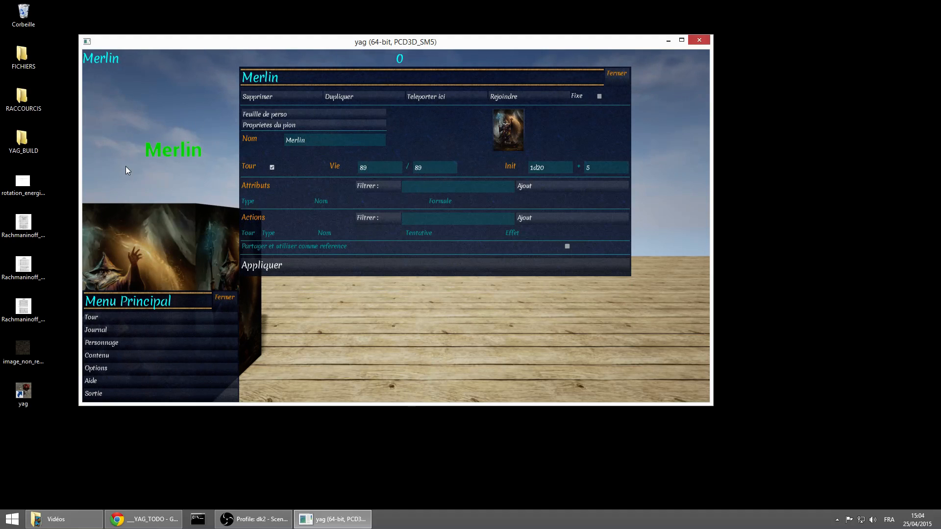
Set Merlin's current life to 56 and apply the change
double_click(371, 166)
text(56)
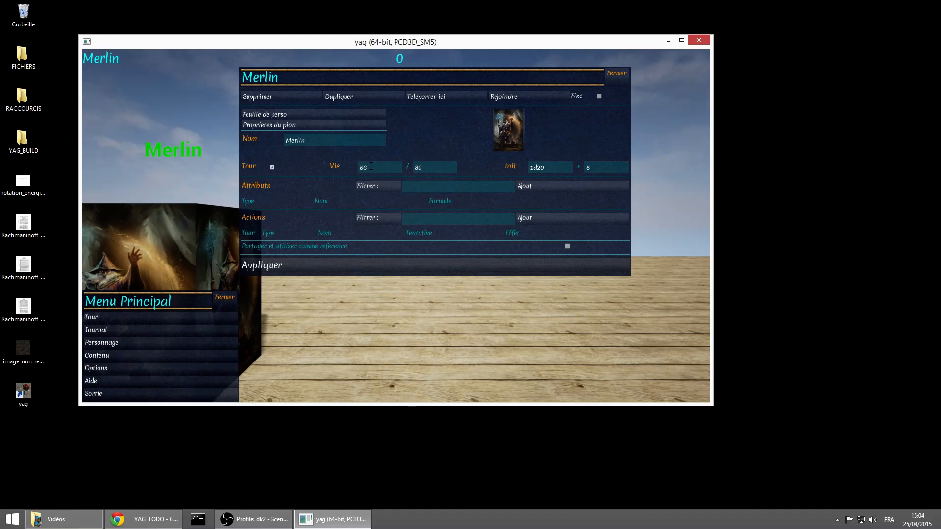
click(408, 266)
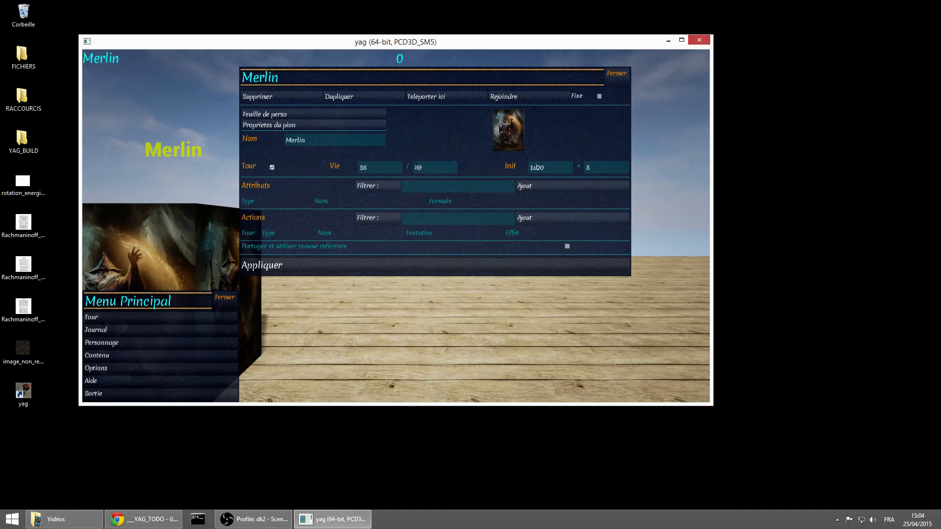
click(386, 269)
Start a new turn with the turn list and journal displayed to roll Merlin's initiative, and close the turn list
click(181, 317)
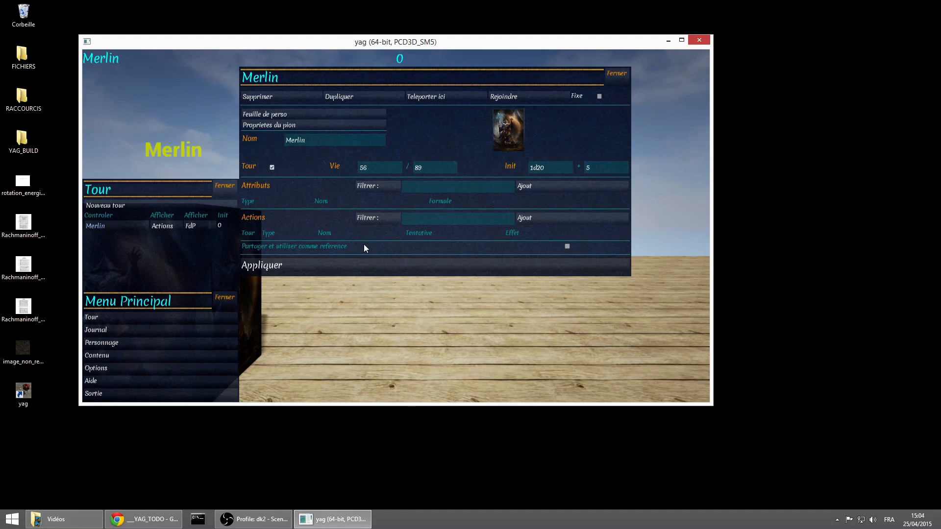
click(188, 331)
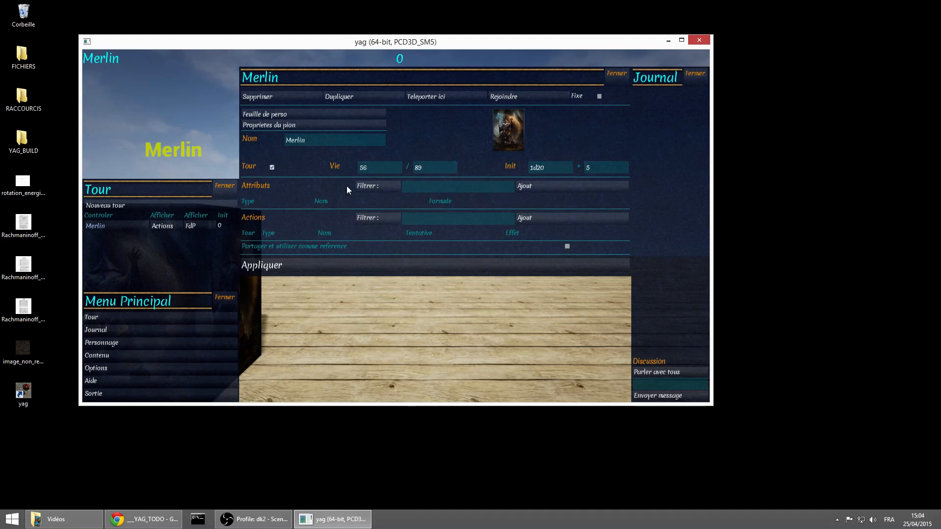
click(129, 203)
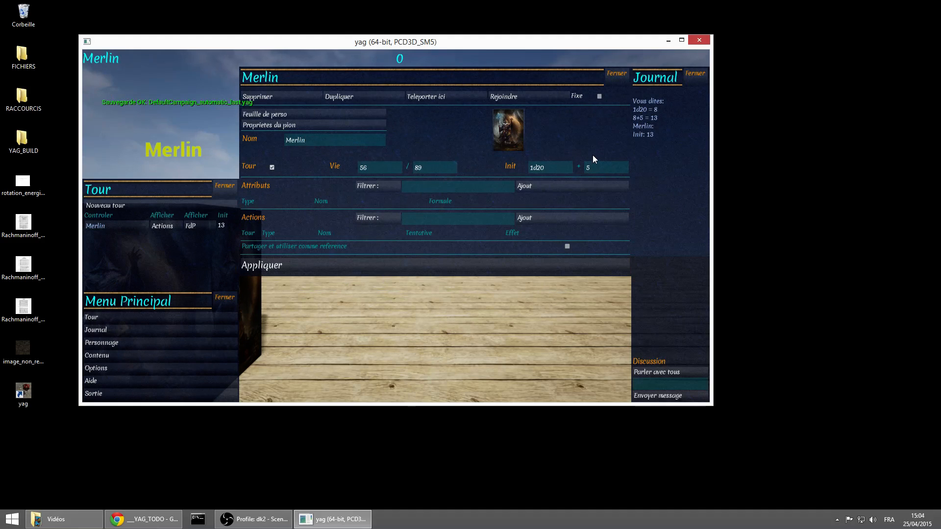
click(225, 187)
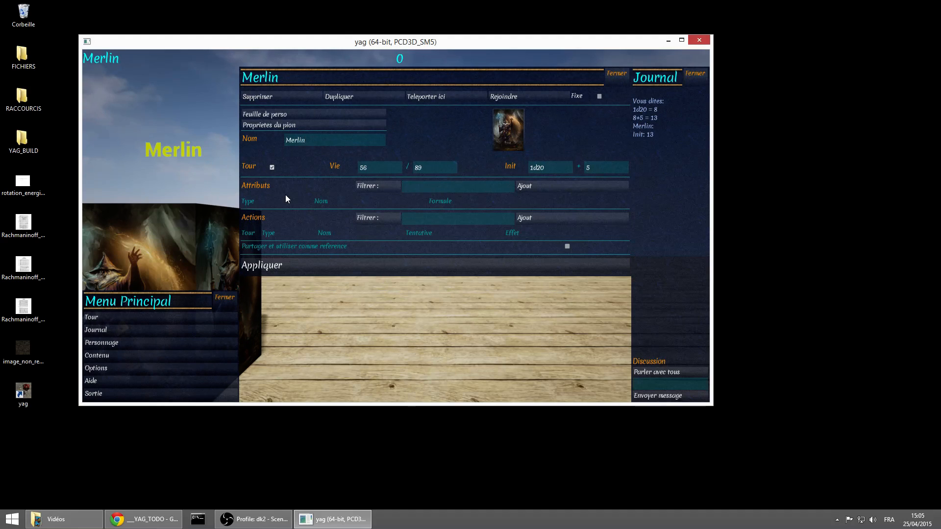
Add two attribute rows to Merlin's character sheet
click(552, 187)
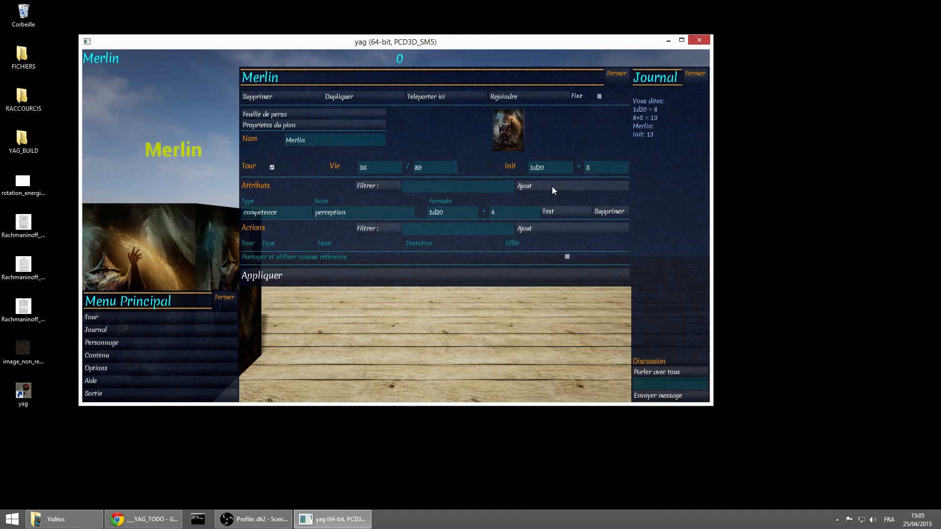
click(552, 186)
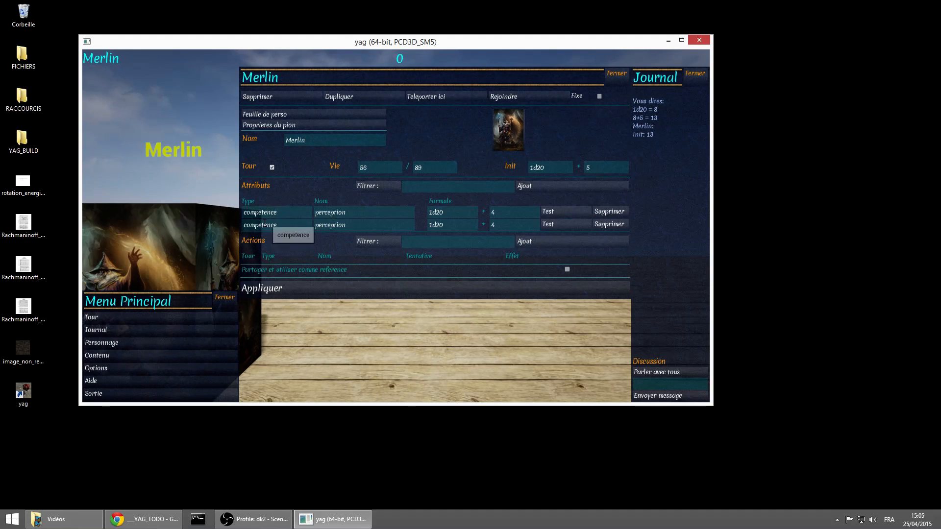
Change the first attribute row to type caracteristique with the name force
double_click(287, 212)
text(caracteristique)
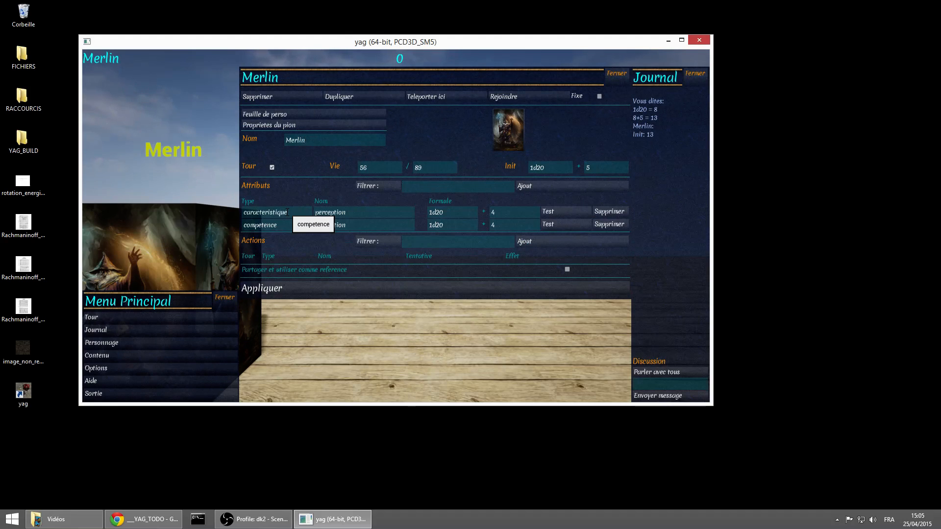
double_click(342, 212)
text(force)
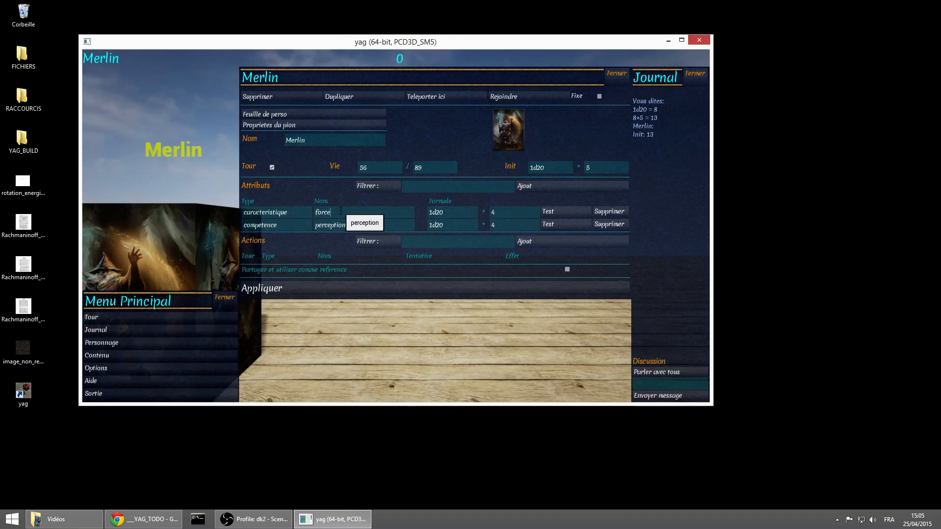
Set the formula bonus to 2 for force and 8 for perception, and apply the changes
click(502, 213)
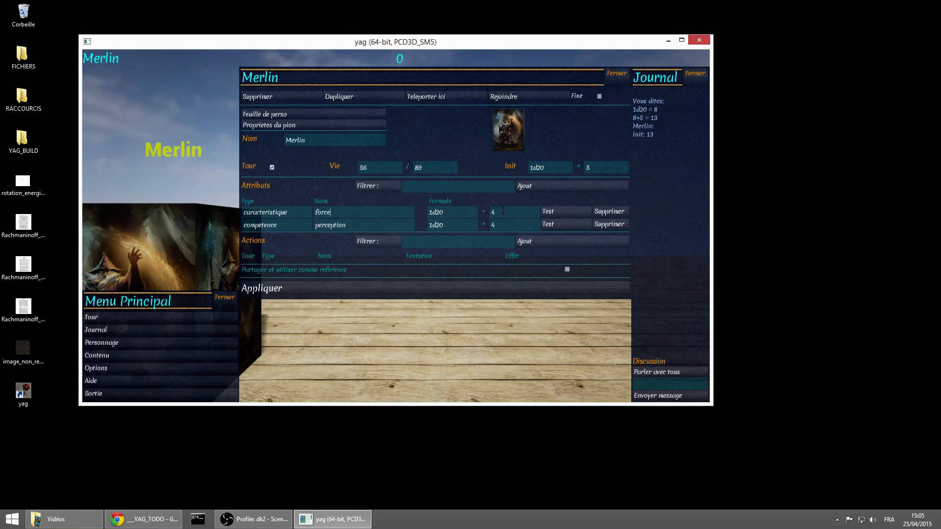
double_click(502, 214)
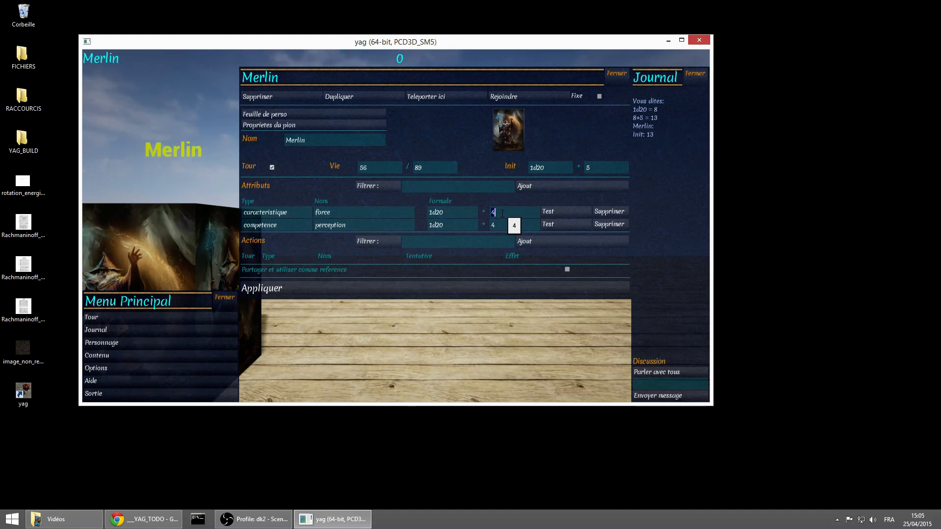
text(2)
double_click(507, 225)
text(8)
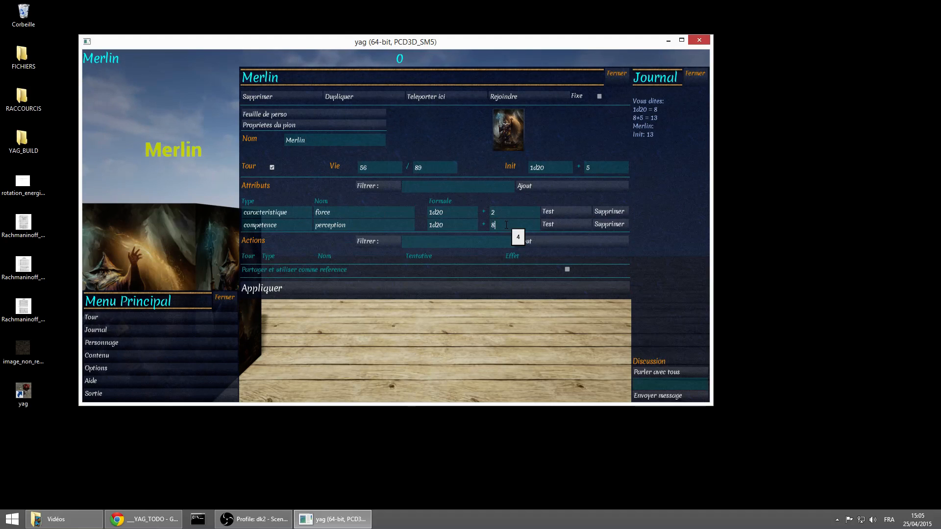
click(406, 285)
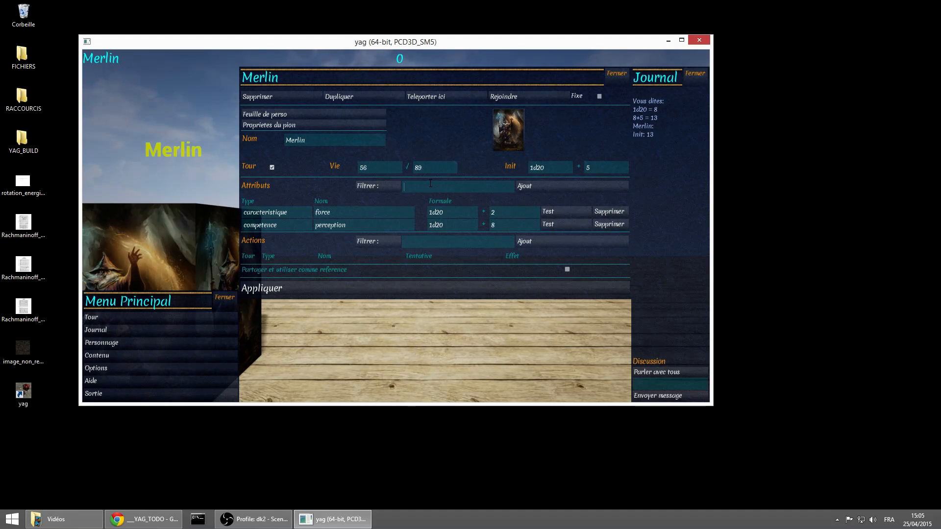
Filter Merlin's attributes by "perc" and clear the filter again
text(perc)
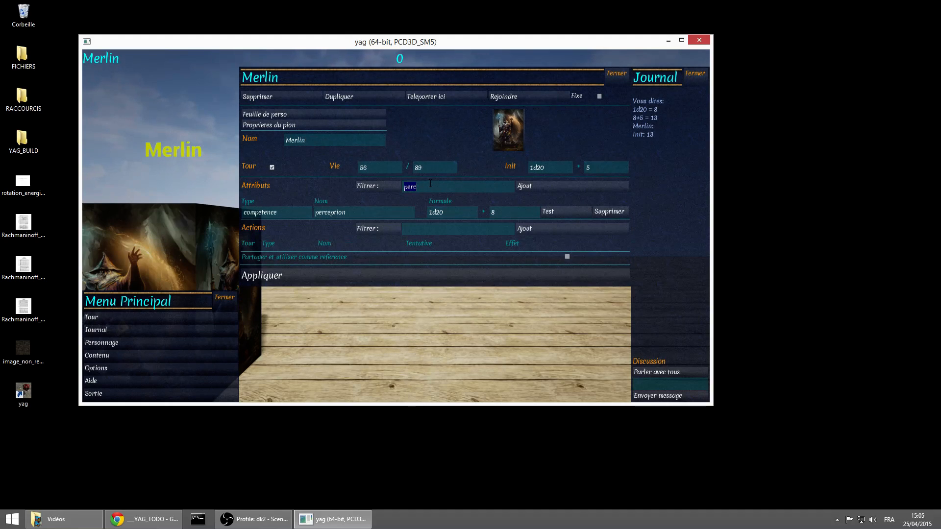
key(BackSpace)
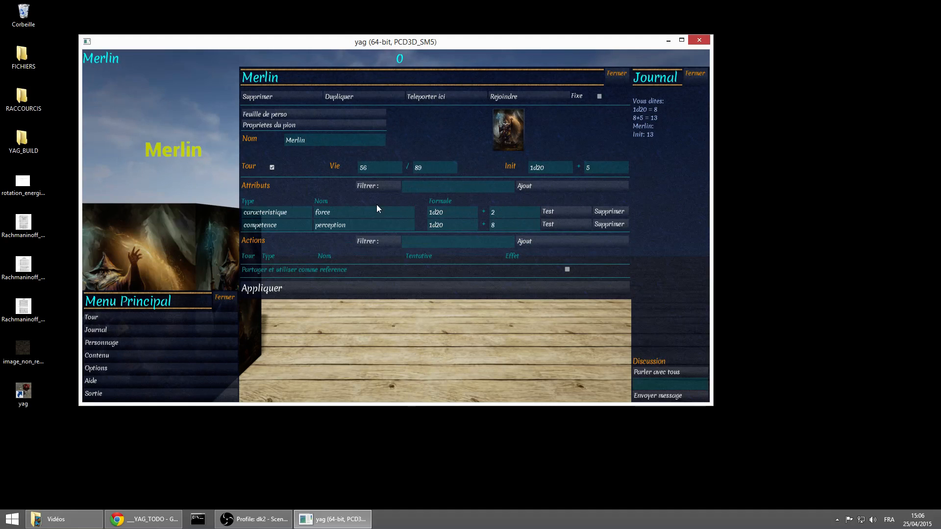
Roll test throws for force and perception, and close the journal and the main menu
click(566, 211)
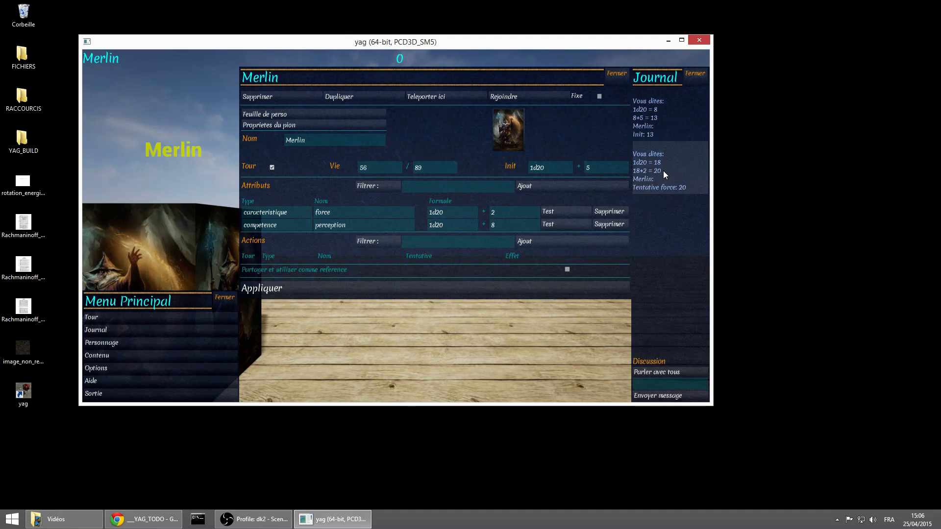
click(564, 223)
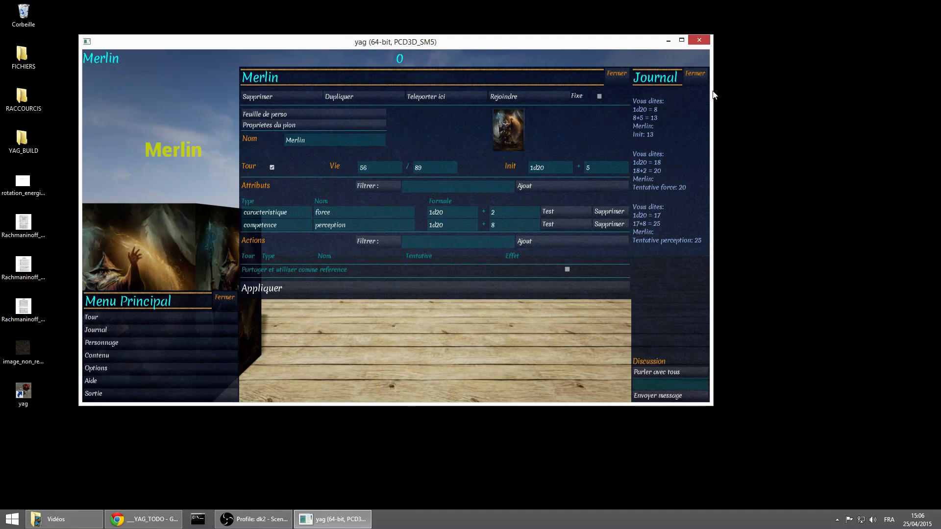
click(693, 72)
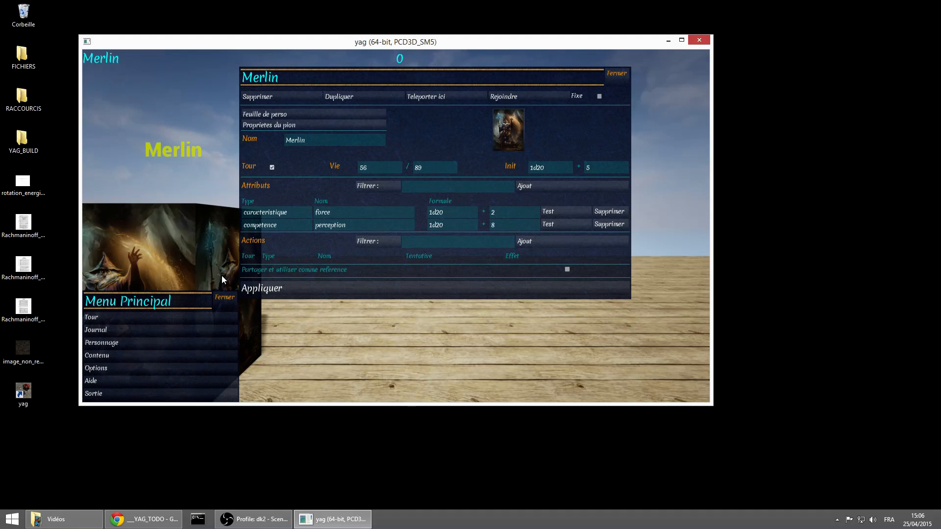
click(225, 298)
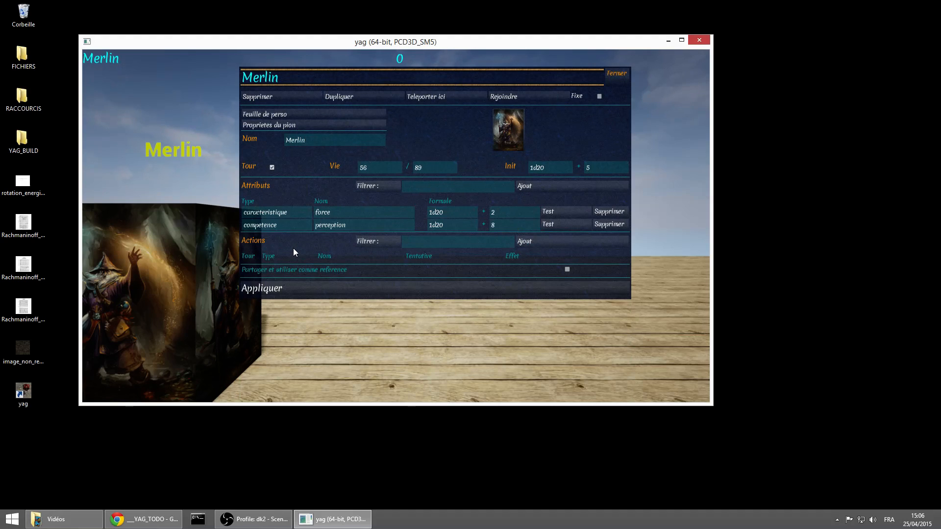
Add two action rows to Merlin's sheet and delete the second one
click(555, 240)
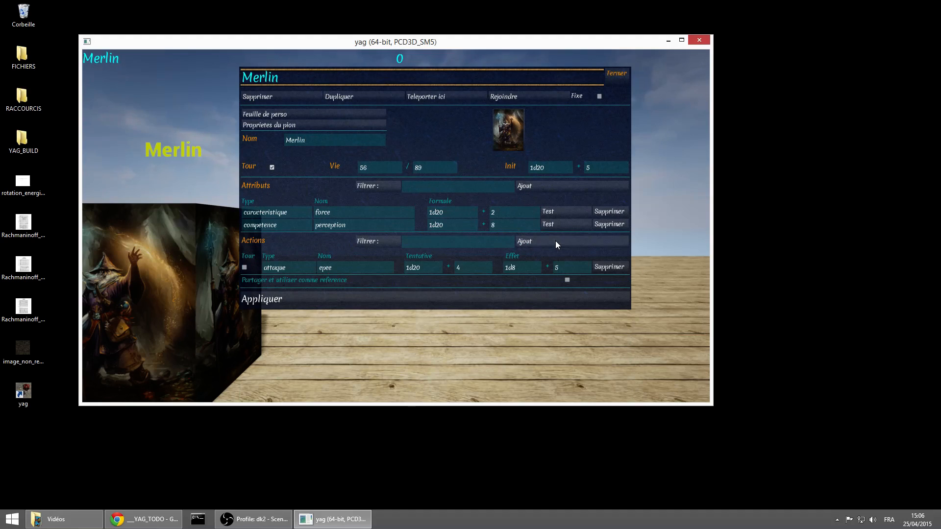
click(555, 241)
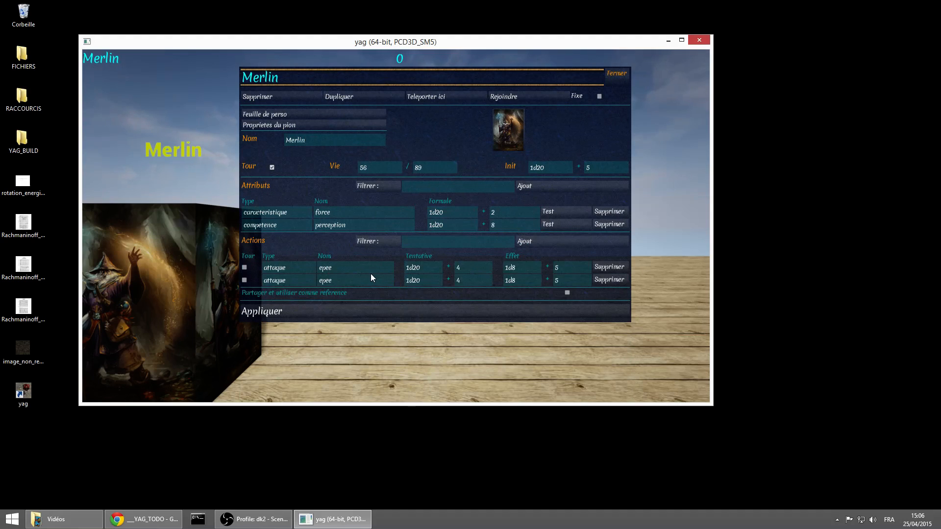
key(Escape)
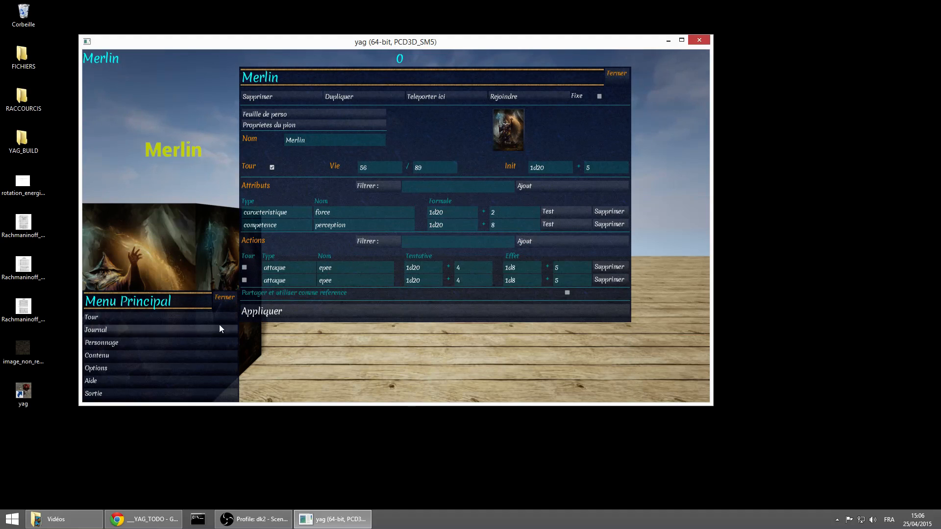
double_click(293, 269)
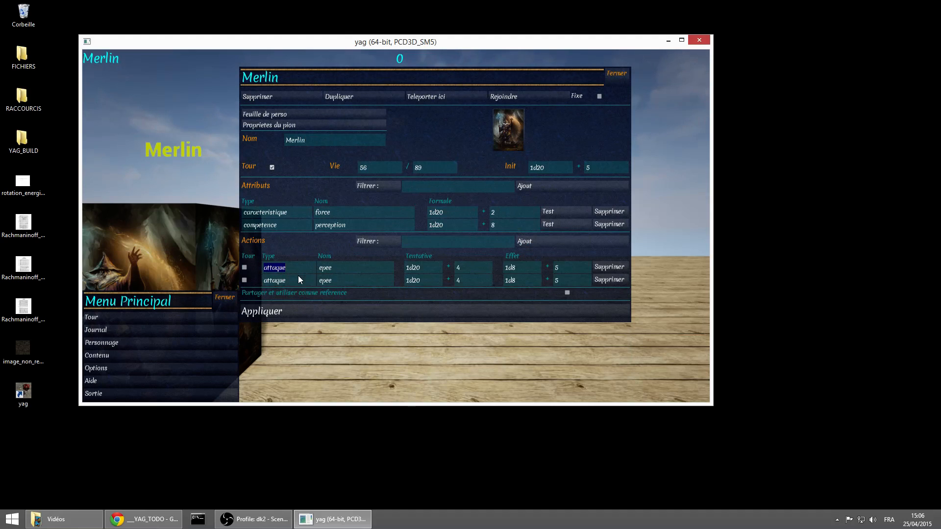
click(610, 280)
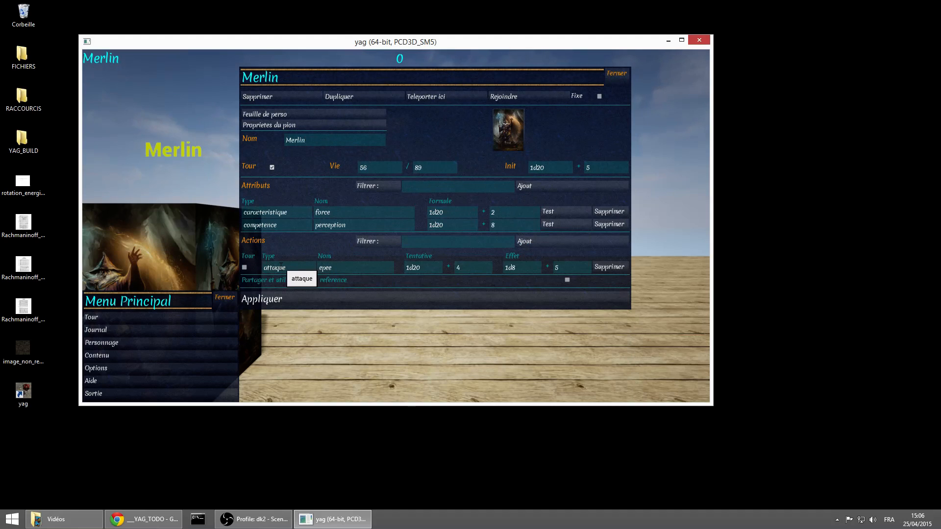
Change the remaining action to type magie with the name boule de feu
double_click(336, 267)
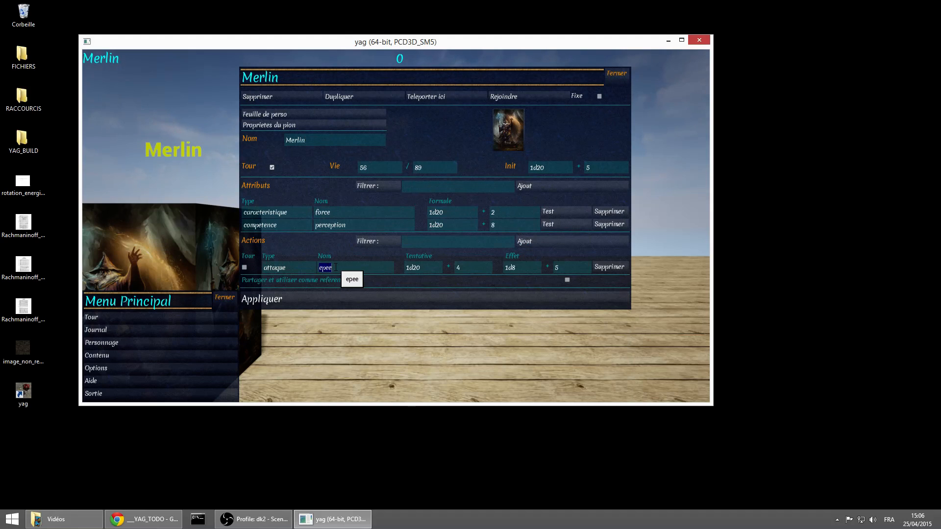
double_click(299, 270)
text(magie)
double_click(354, 269)
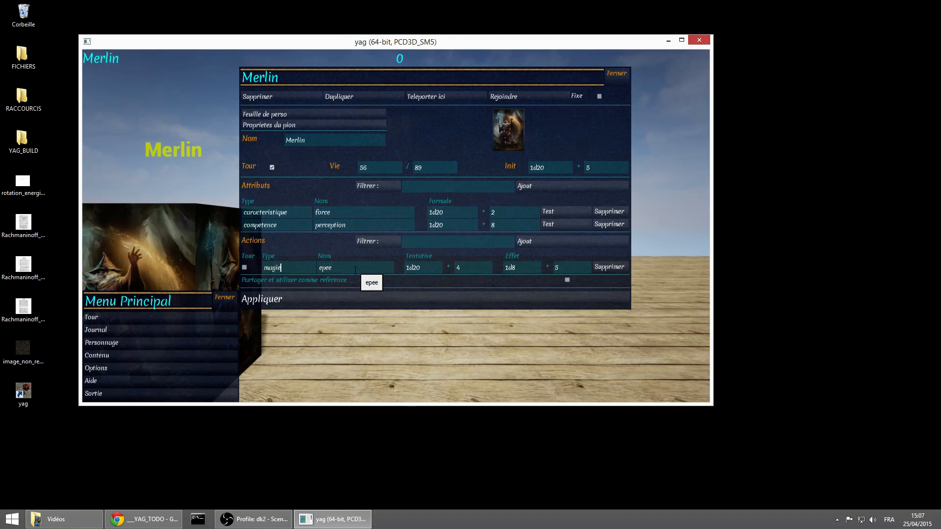
text(bou)
text(o)
text(e de feu)
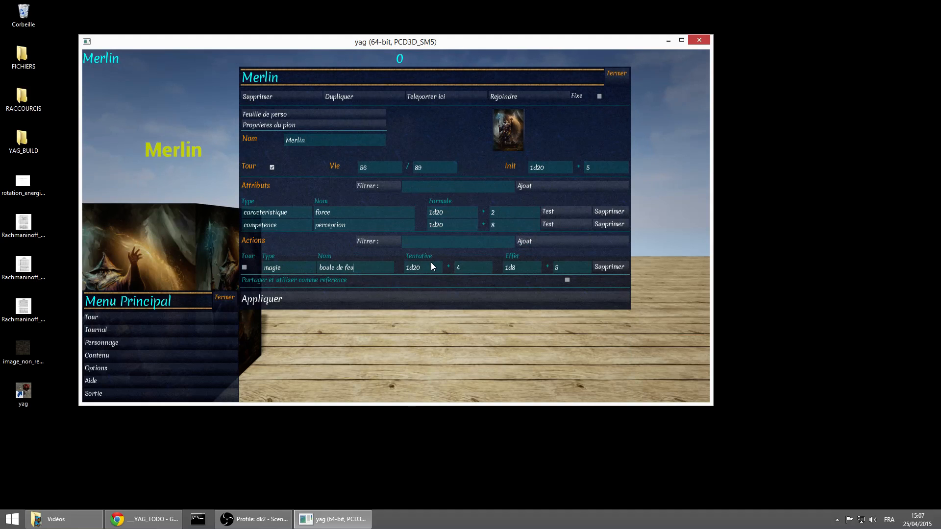
Set the effect dice of boule de feu to 5d6 and apply the change
double_click(510, 269)
text(5d6)
click(413, 298)
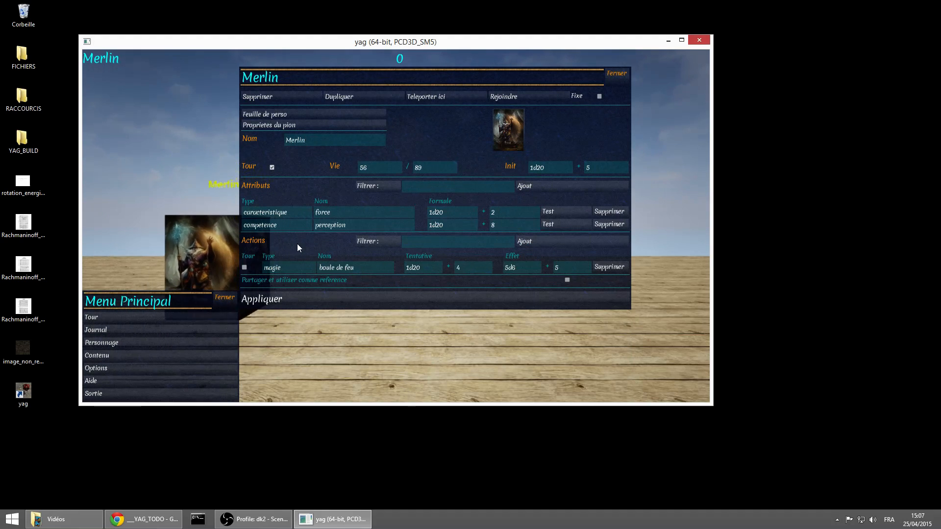
Show Merlin's turn actions, enable boule de feu for the turn in the character sheet, and apply the change
click(136, 317)
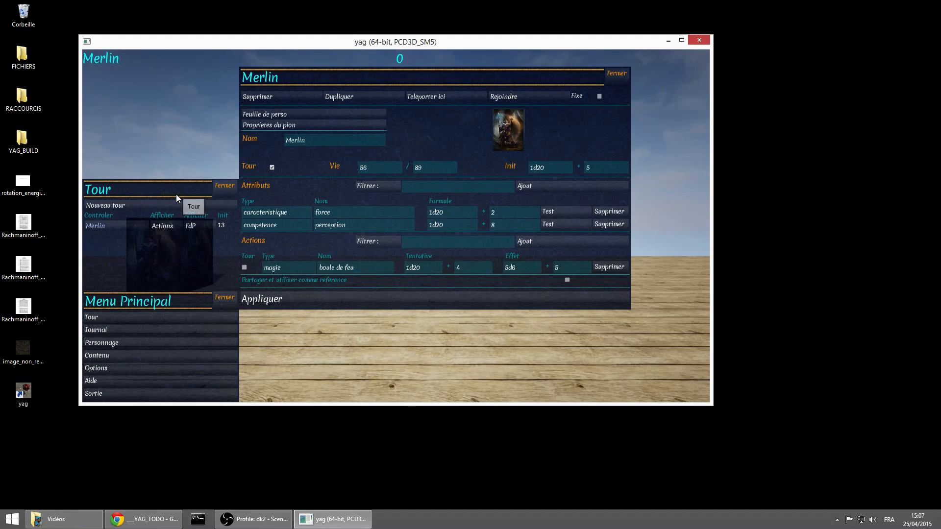
click(170, 227)
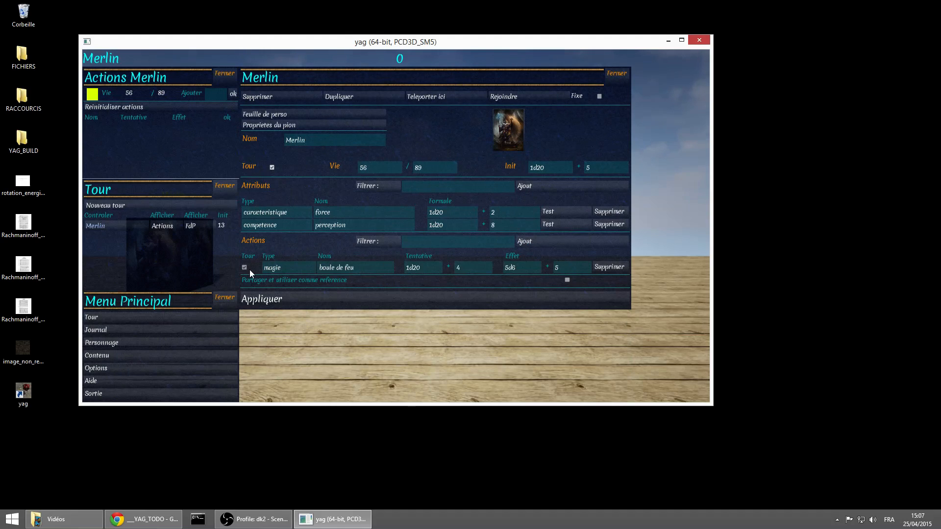
click(319, 298)
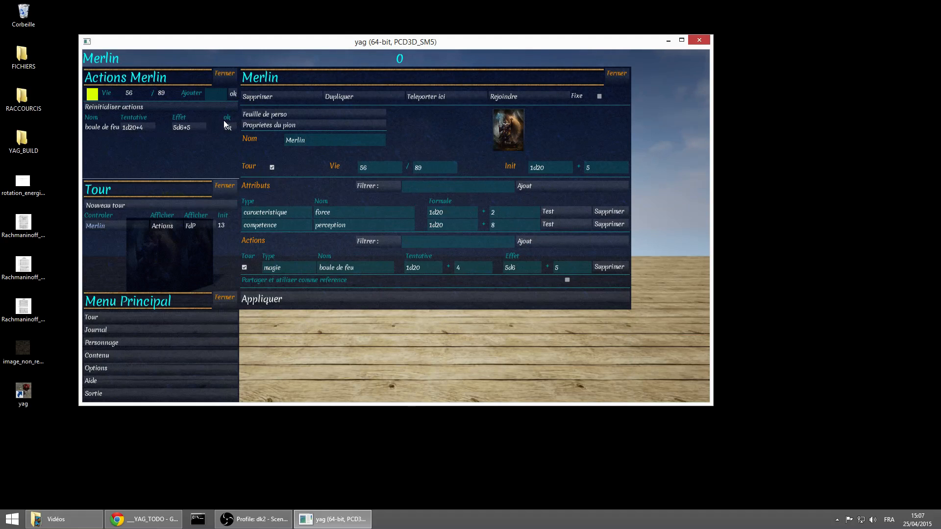
Roll the boule de feu action with the journal displayed, and close Merlin's actions, the turn list and the journal
click(160, 328)
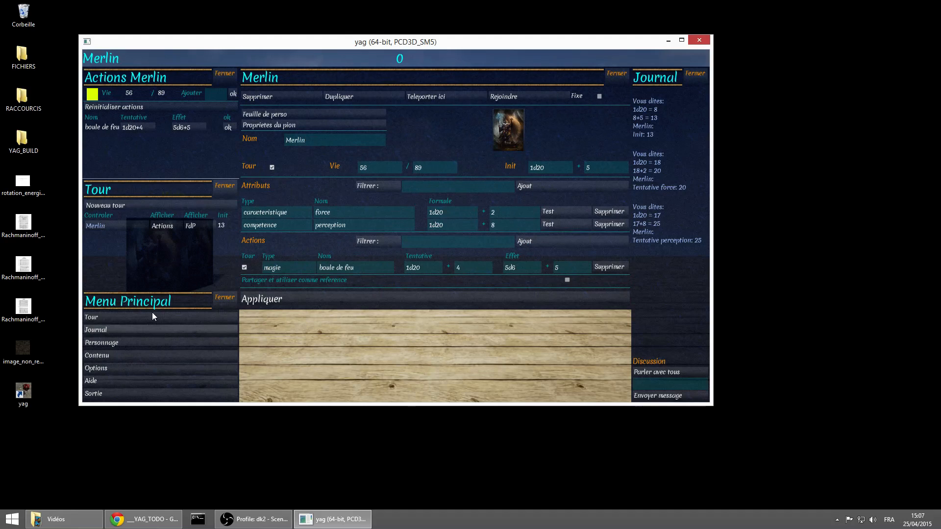
click(229, 127)
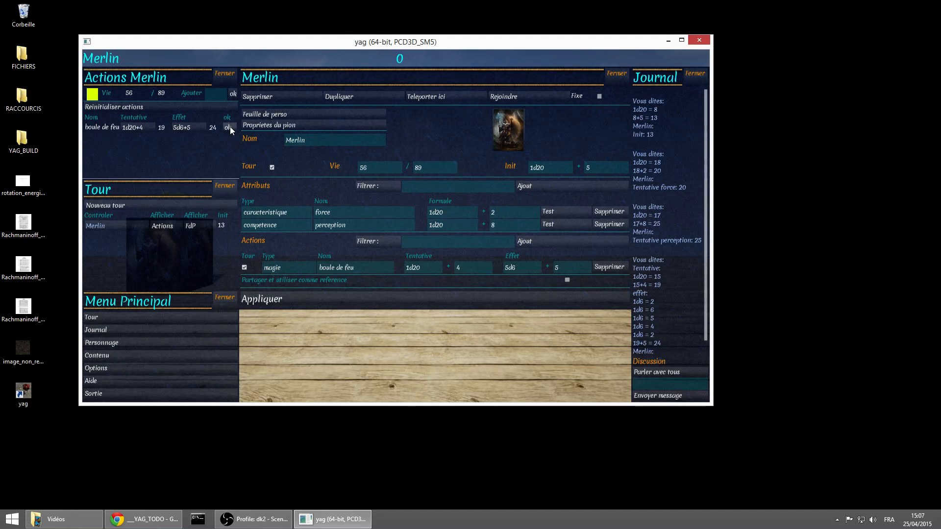
scroll(684, 286, down, 2)
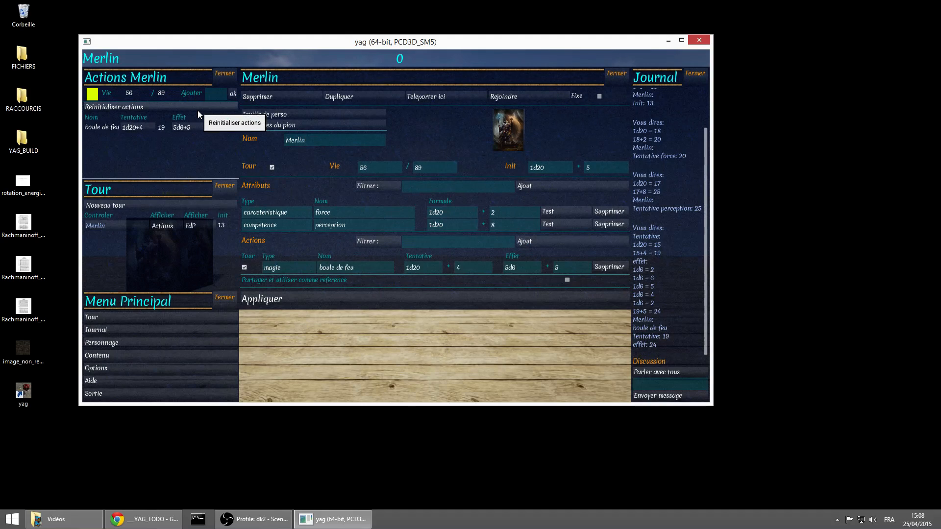
click(225, 75)
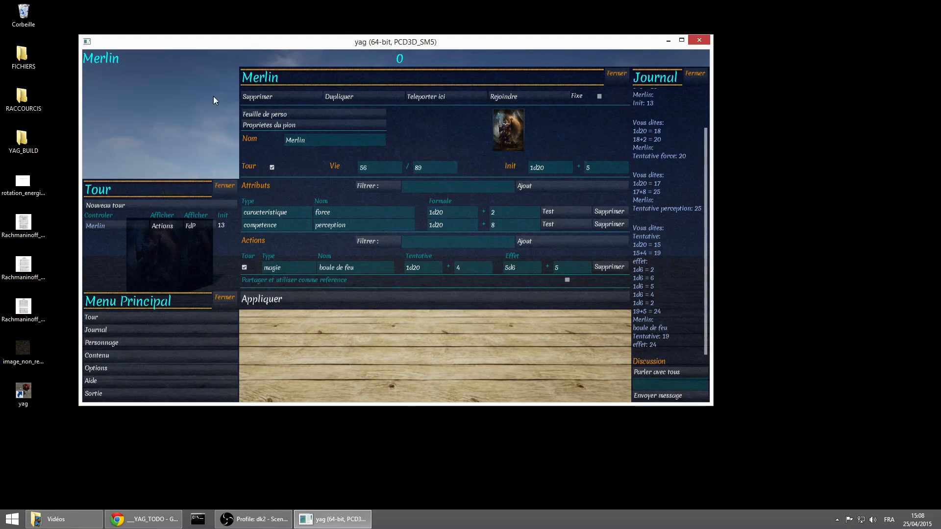
click(225, 192)
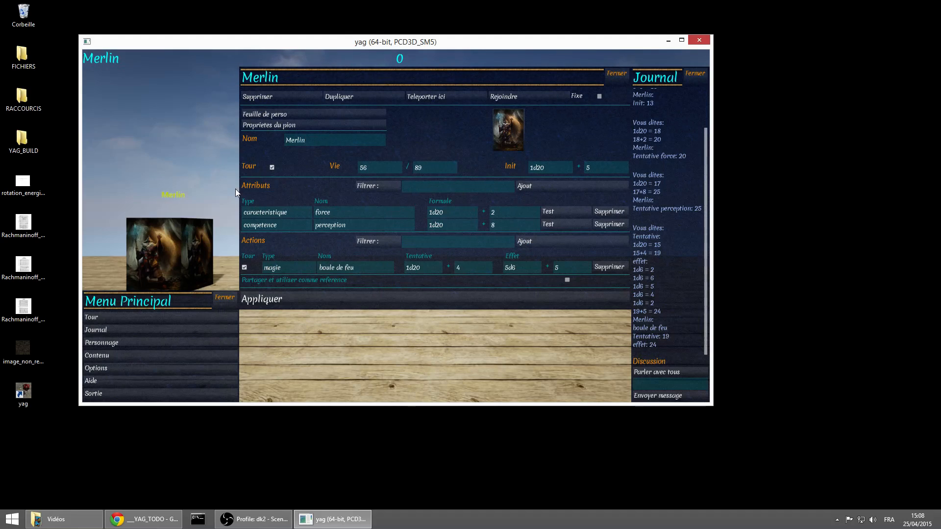
click(695, 74)
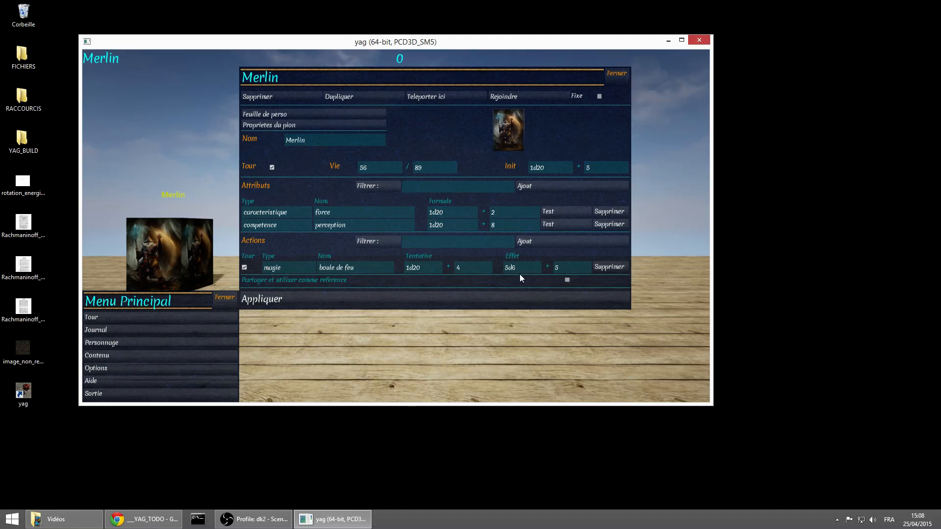
Share Merlin's sheet as a reference, and close and reopen the sheet to check the setting
click(568, 282)
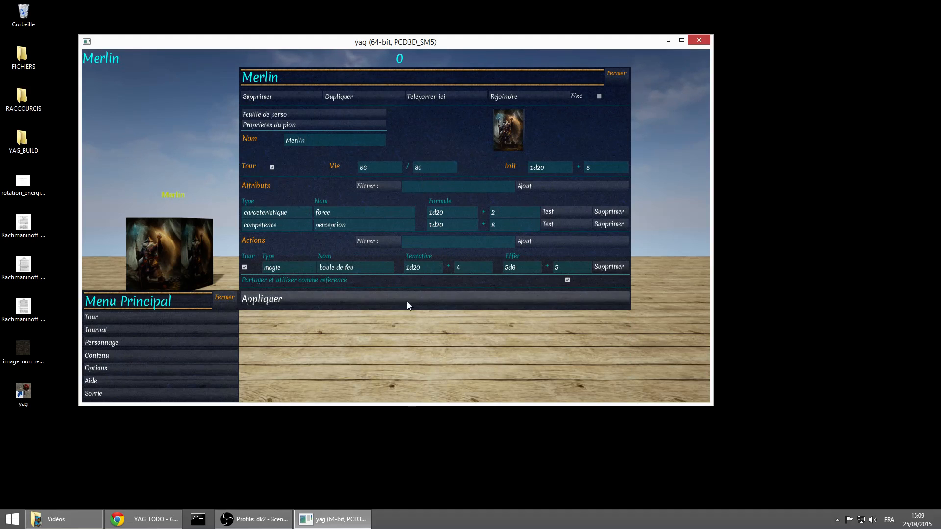
click(612, 74)
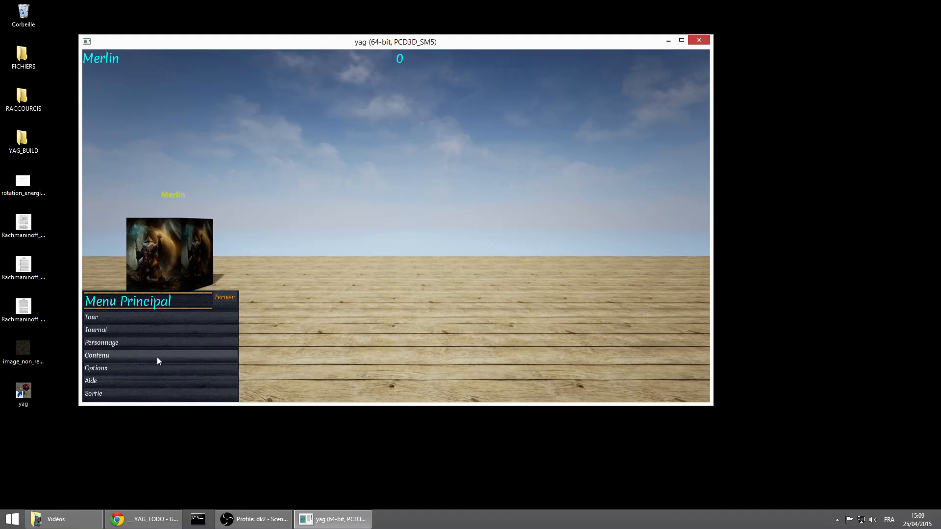
click(161, 343)
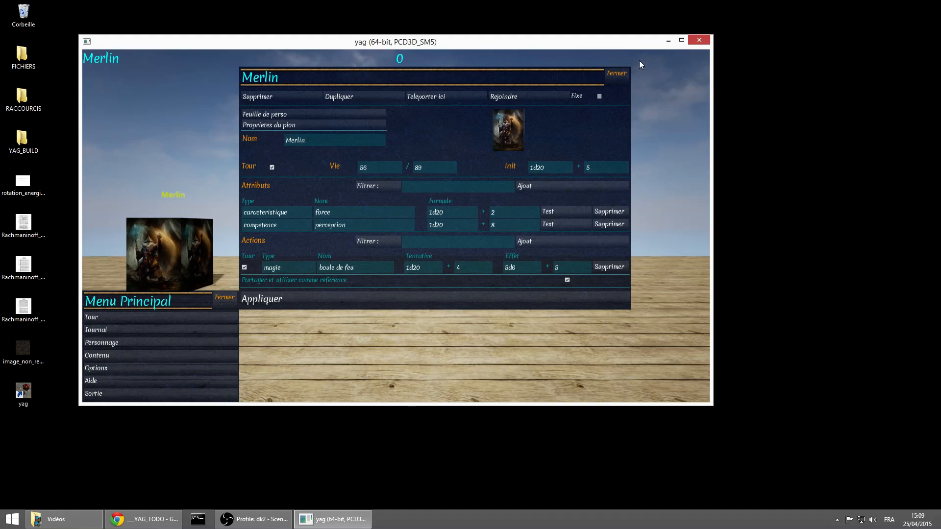
click(616, 74)
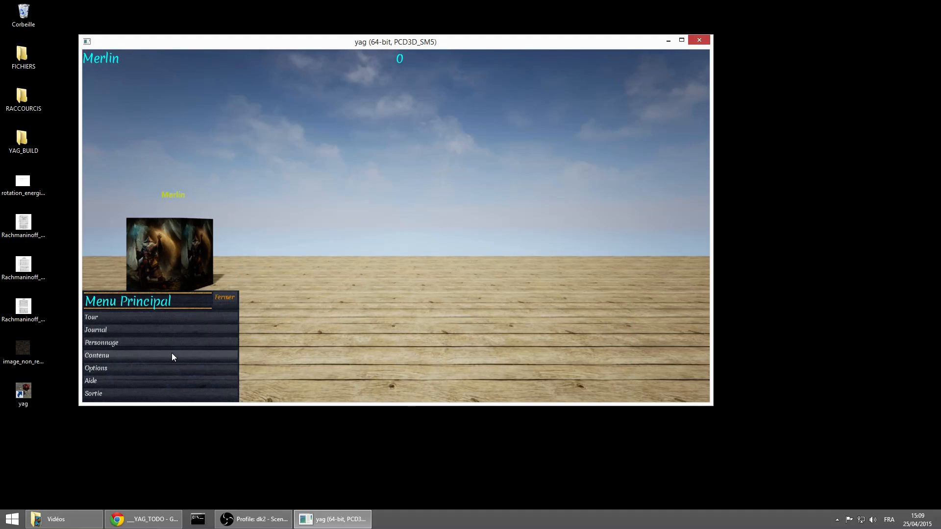
Add a new character from the content list and open its character sheet
click(172, 355)
click(568, 125)
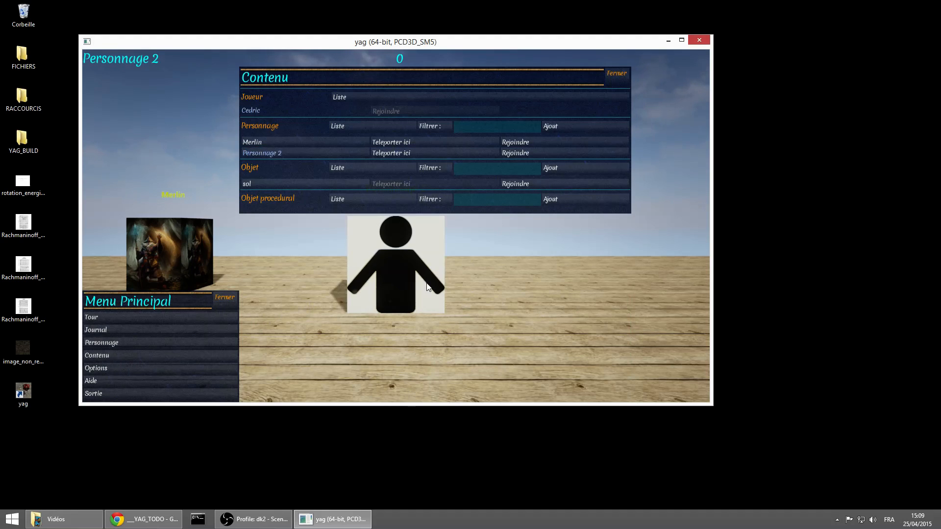
click(301, 153)
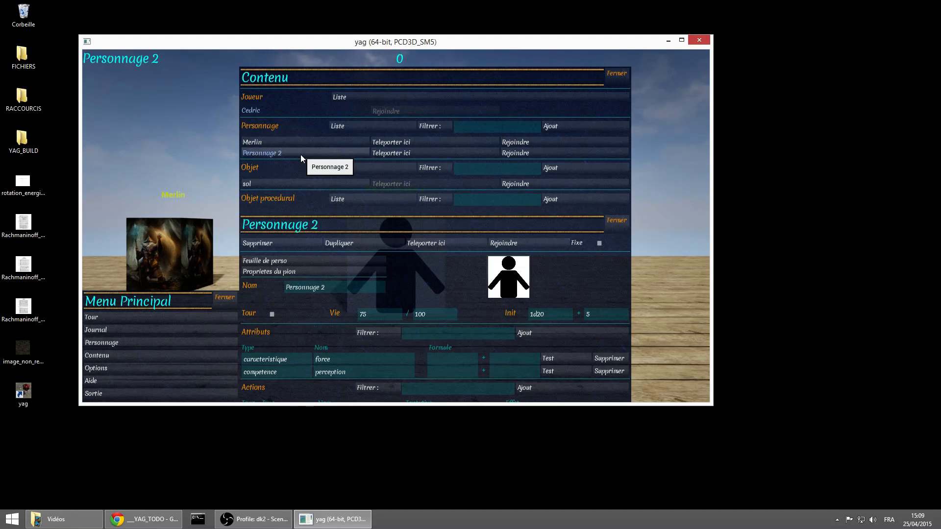
Delete Personnage 2, and stop sharing Merlin's sheet as a reference
click(616, 74)
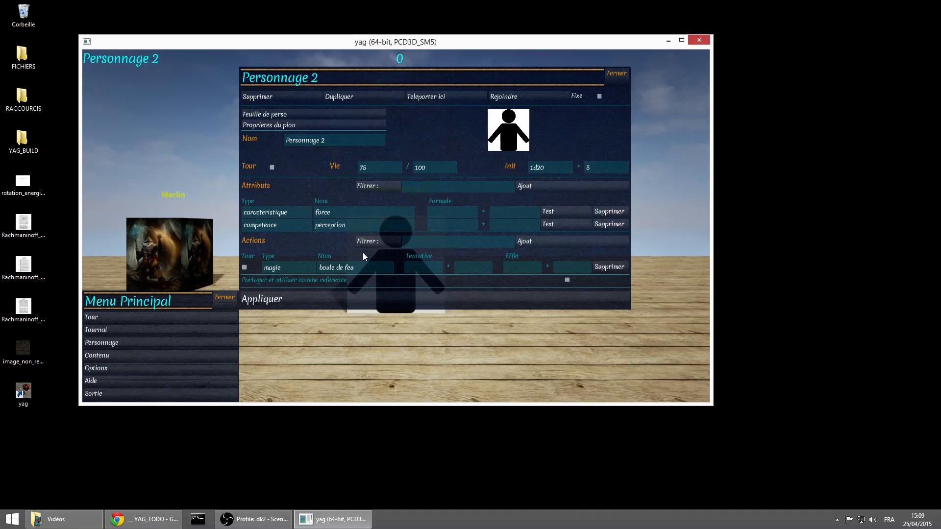
click(304, 98)
click(152, 344)
click(148, 344)
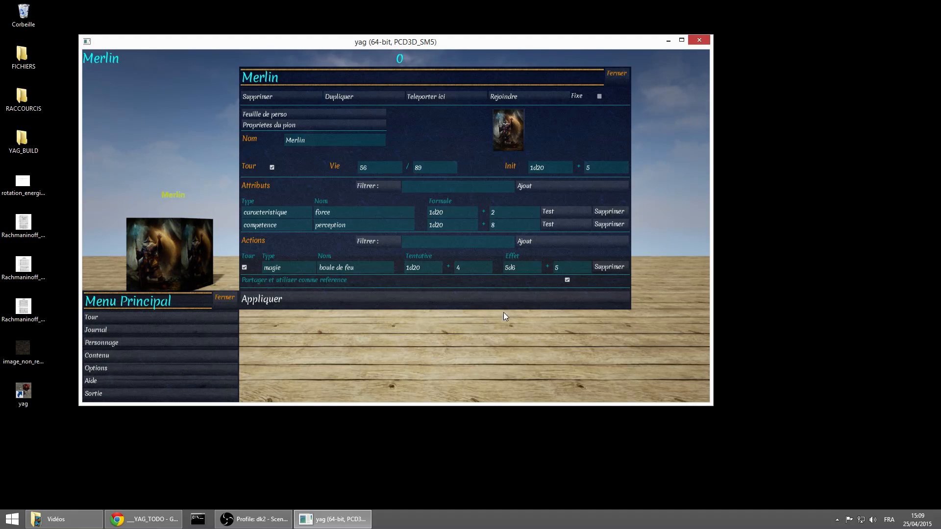
click(568, 280)
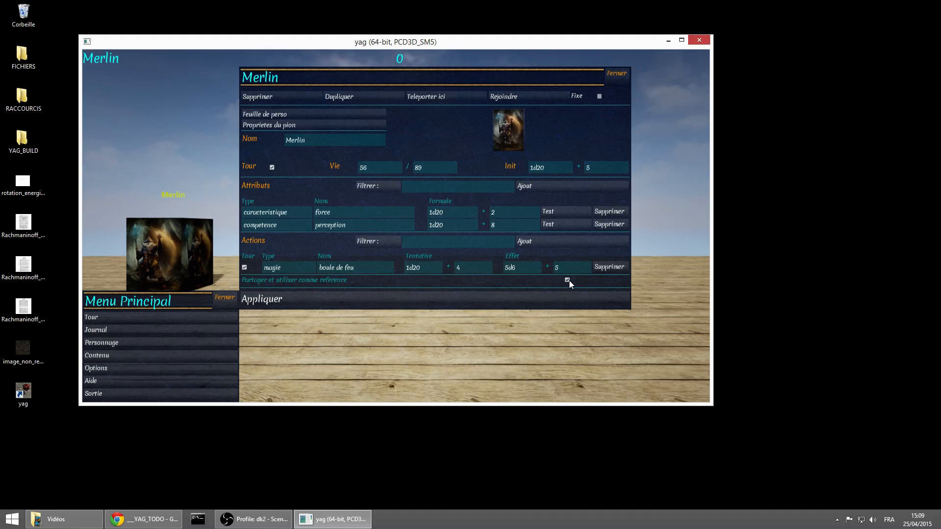
click(520, 300)
click(610, 77)
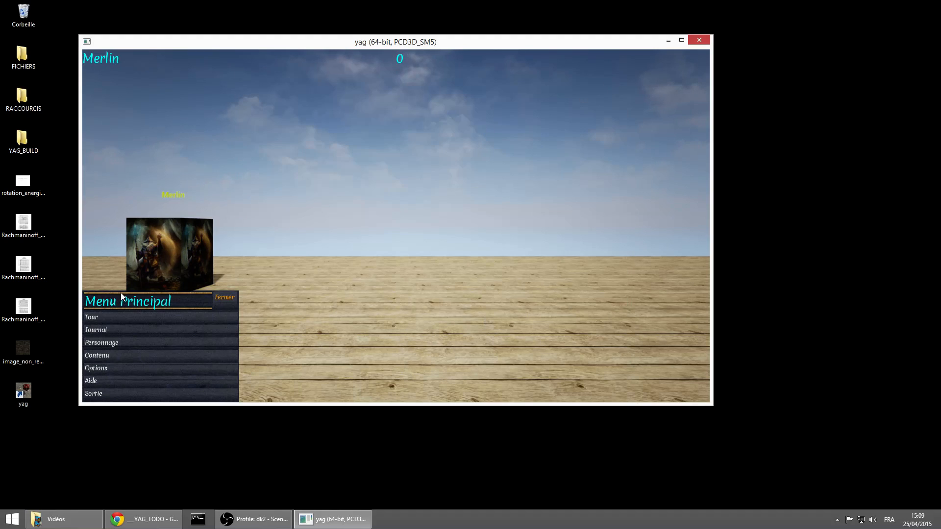
Add a new character from the content list, open its sheet, and close the list
click(166, 357)
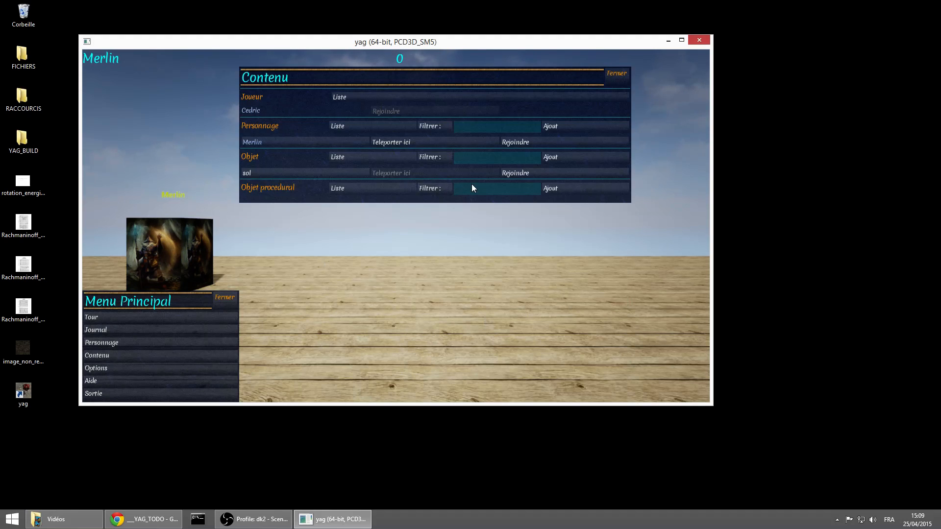
click(570, 124)
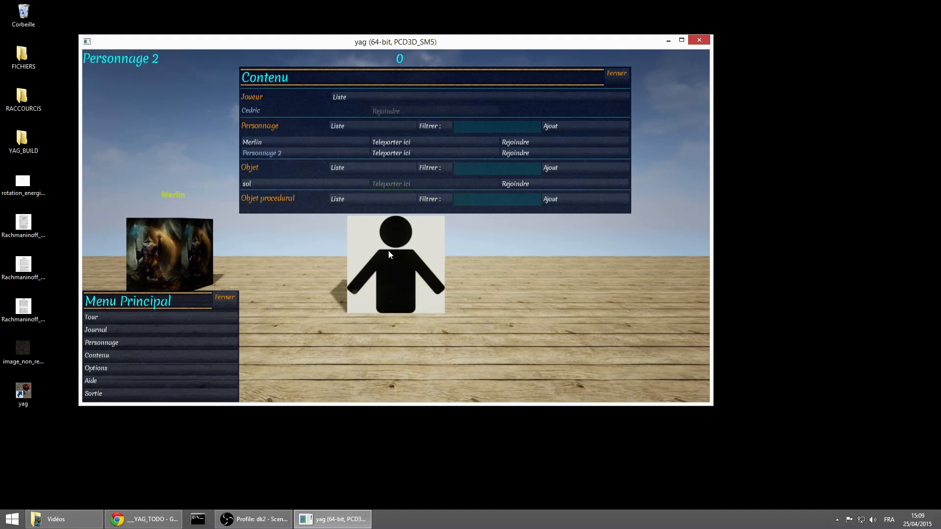
click(316, 152)
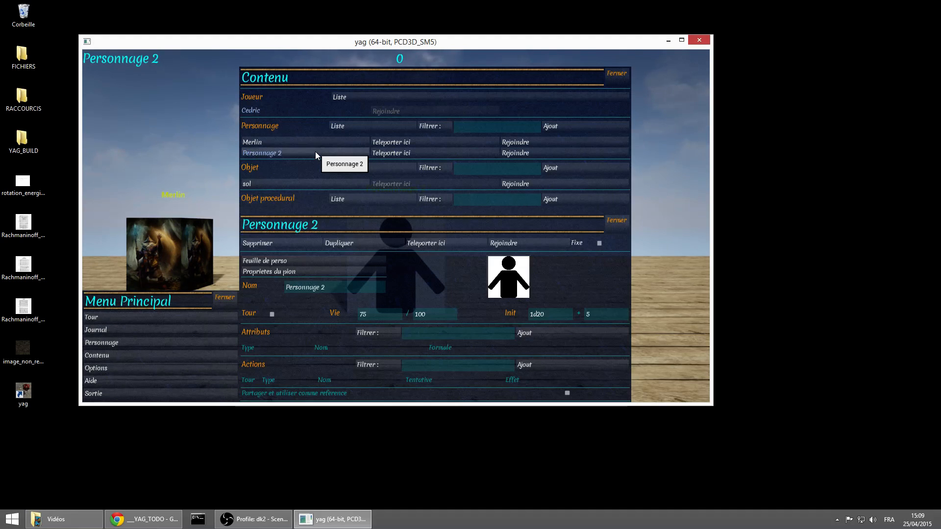
click(616, 76)
Rename the new character as "Feuillle de perso"
drag(334, 141, 278, 140)
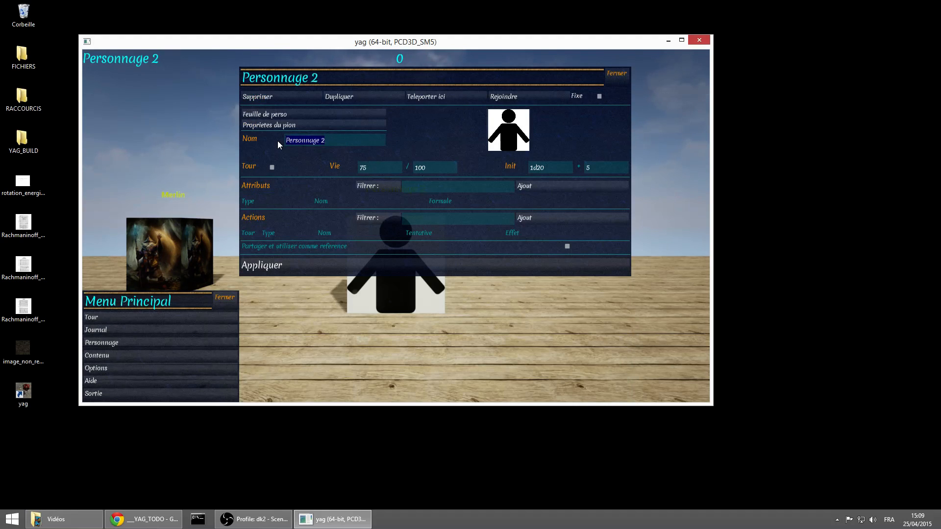
key(BackSpace)
text(Feuillle de perso)
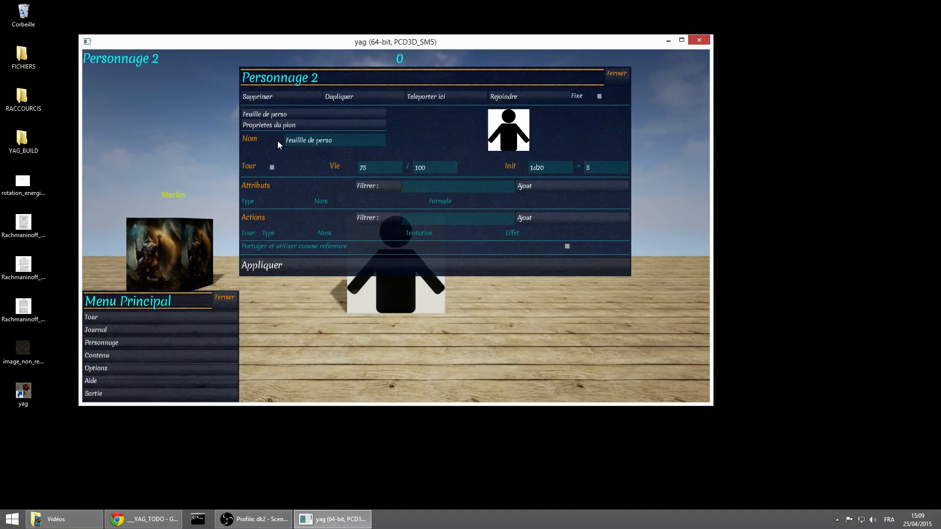
Add four attributes to the sheet and define the first one as type caracteristique, named force
click(545, 186)
click(545, 187)
click(545, 187)
click(545, 187)
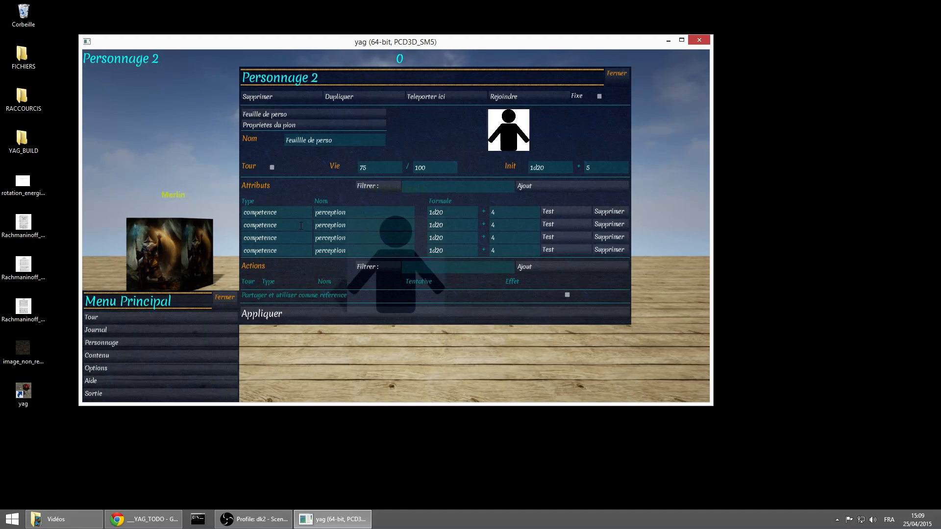
click(292, 205)
text(caracteristique)
click(357, 211)
text(force)
Copy the caracteristique type to the second attribute and name that attribute intelligence
click(269, 214)
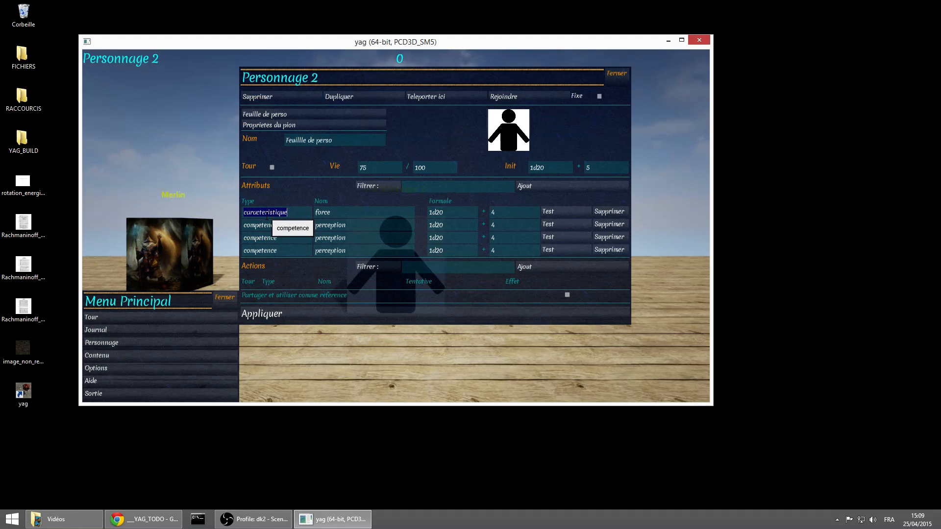
click(281, 226)
text(caracteristique)
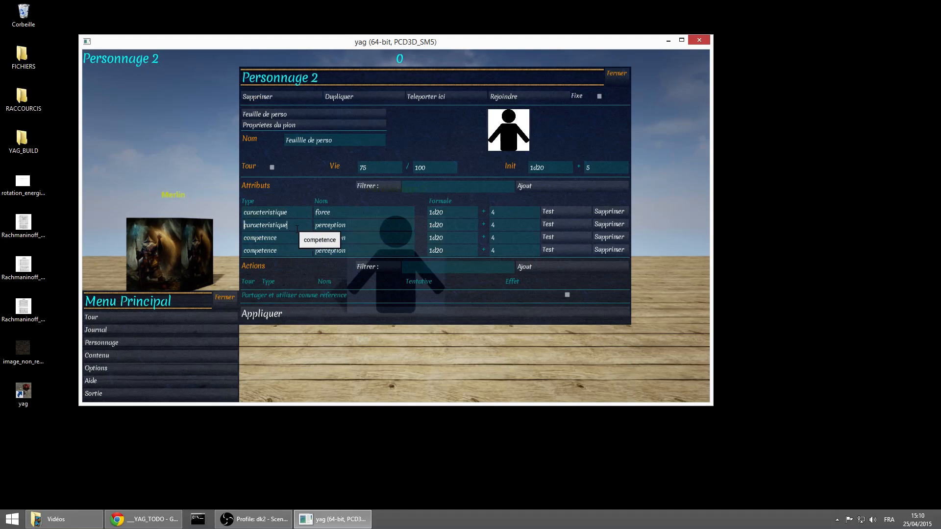
click(348, 224)
text(inte)
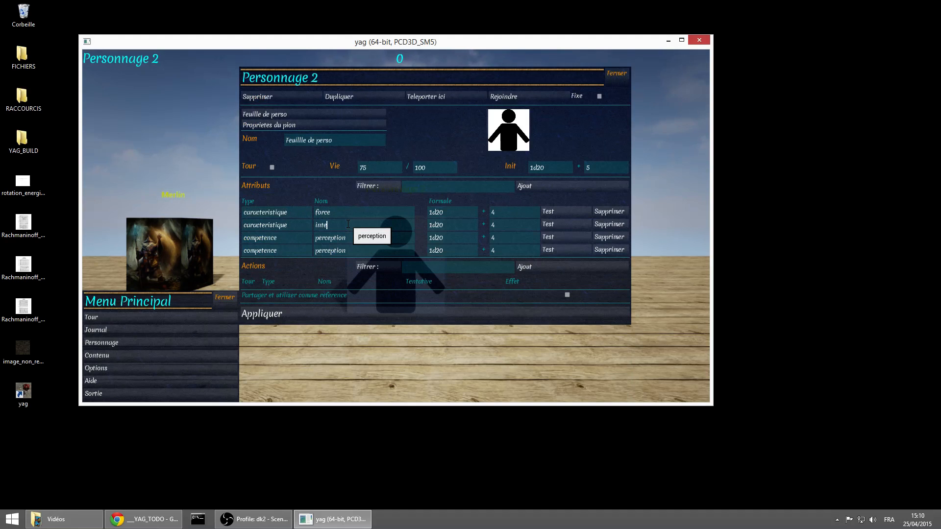
text(lligence)
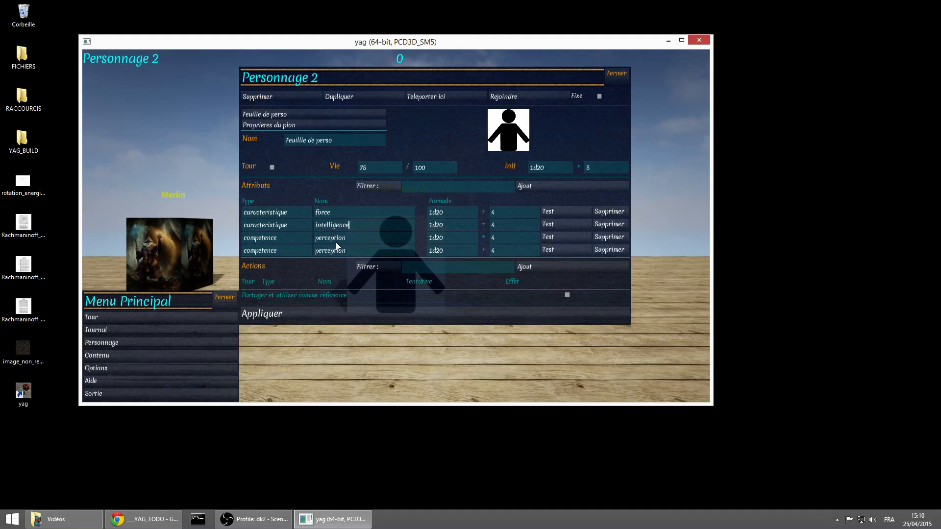
Name the fourth attribute discretion, and add one action to the sheet, applying the changes
double_click(354, 251)
text(disc)
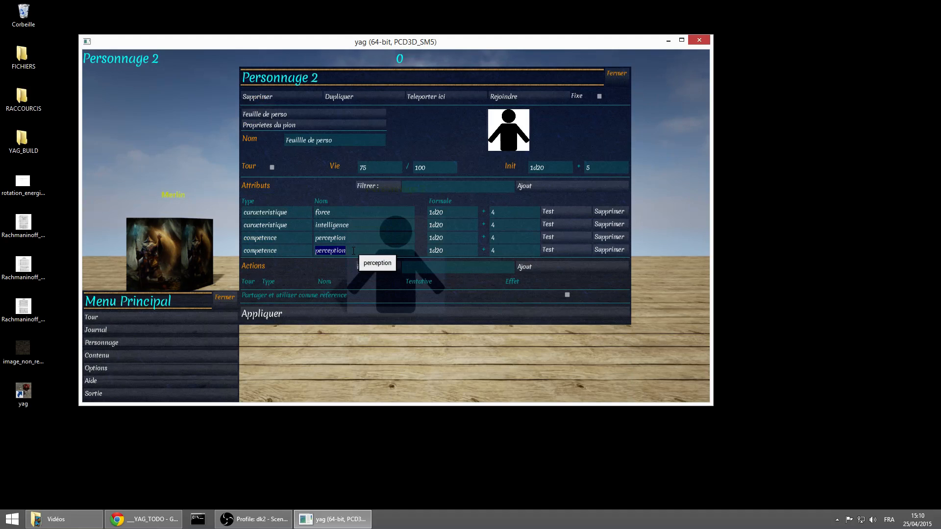
text(retion)
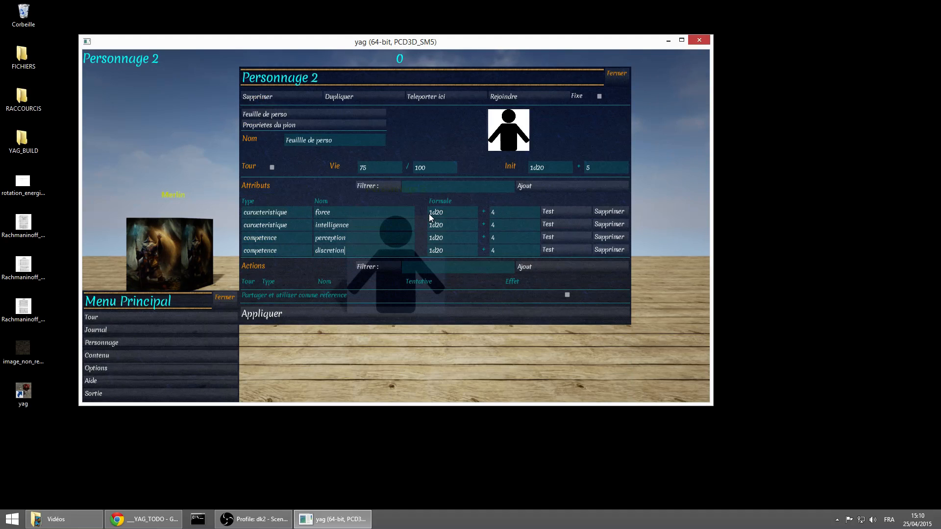
click(545, 266)
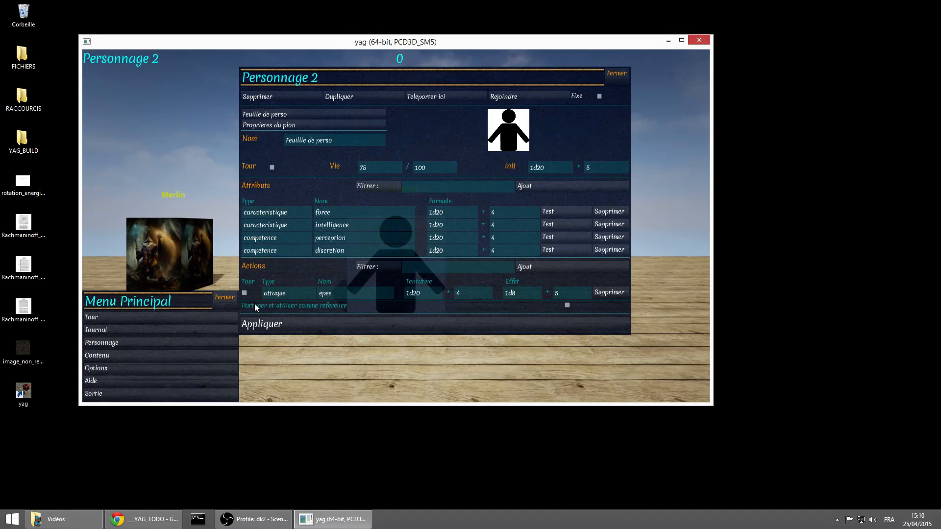
click(431, 321)
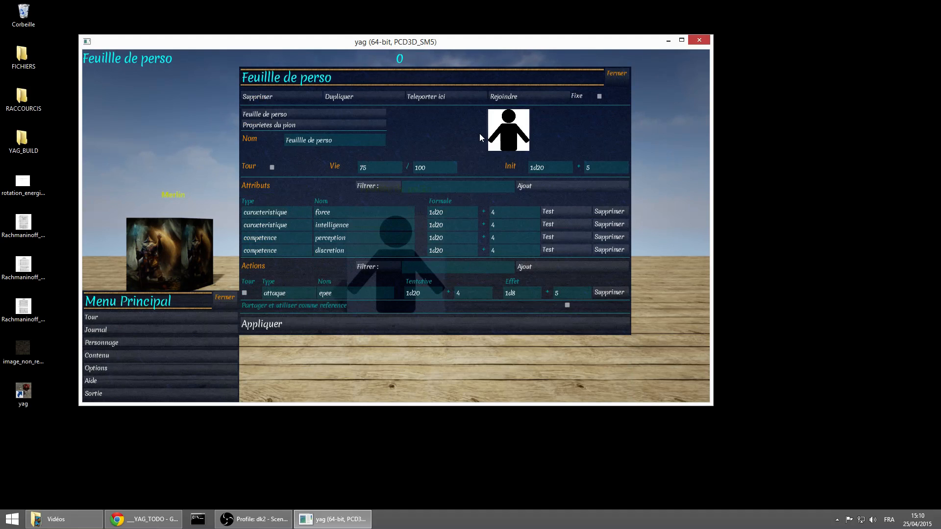
Set the character's image to FdP.jpg from the tools folder of the default images
click(339, 110)
click(341, 125)
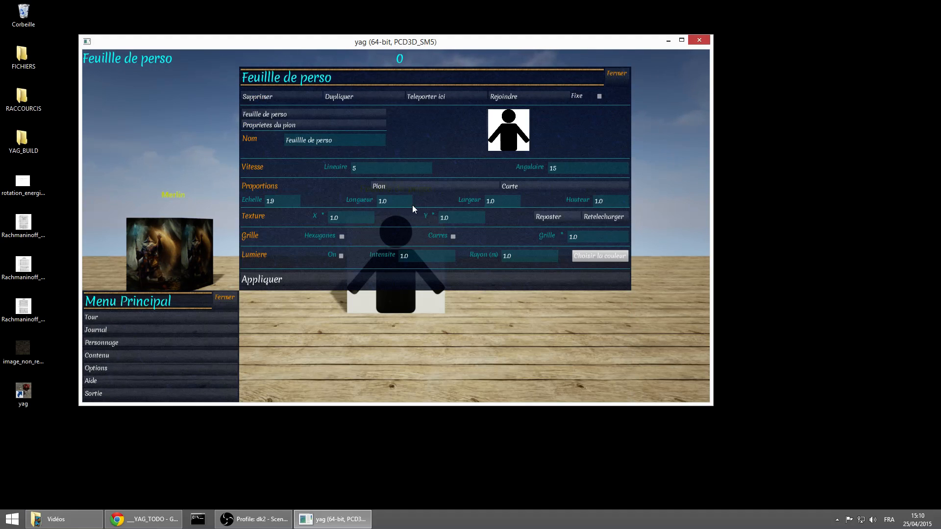
click(506, 127)
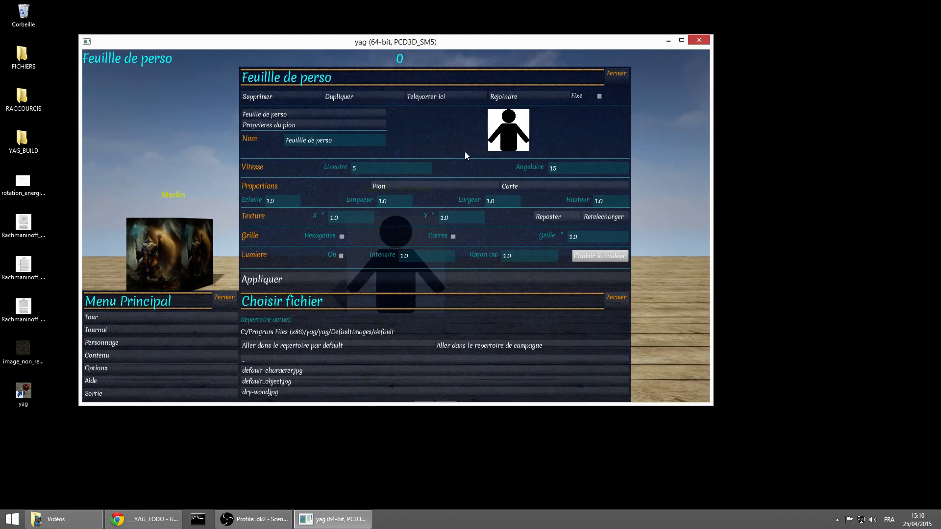
click(333, 123)
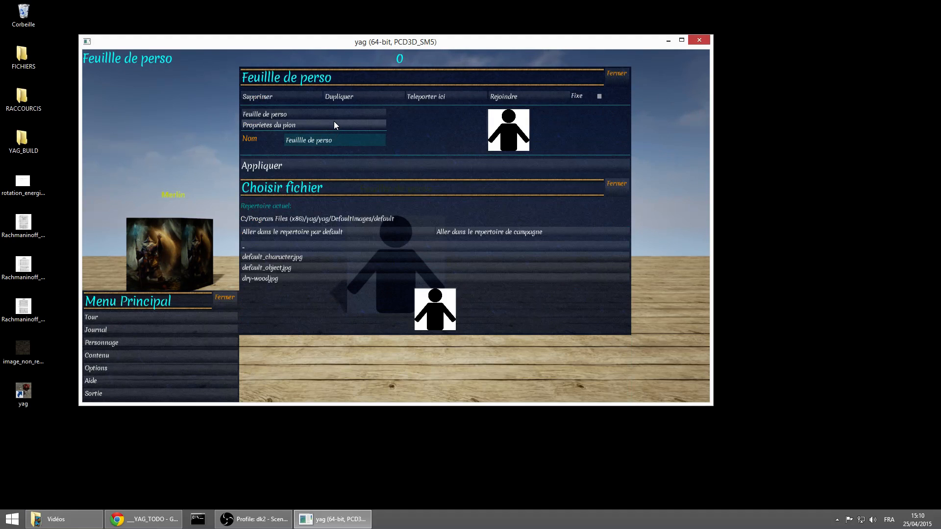
click(303, 234)
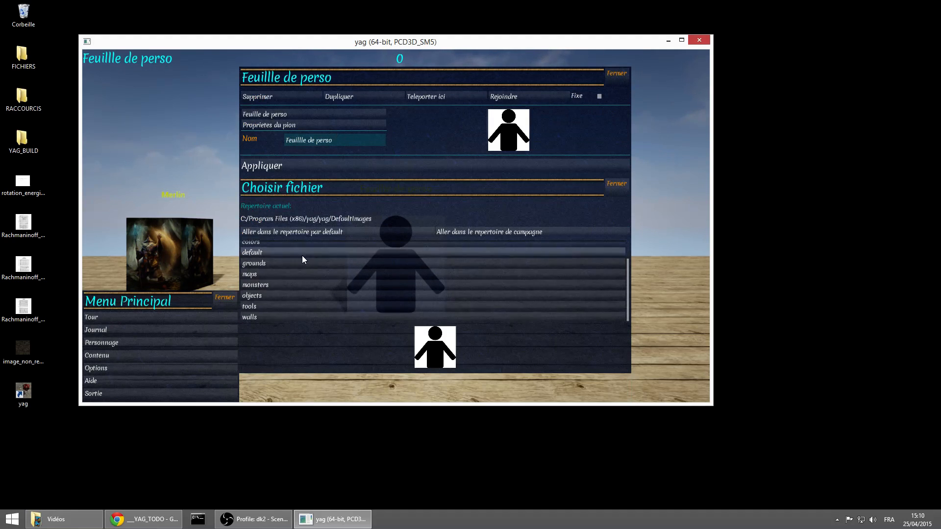
click(284, 304)
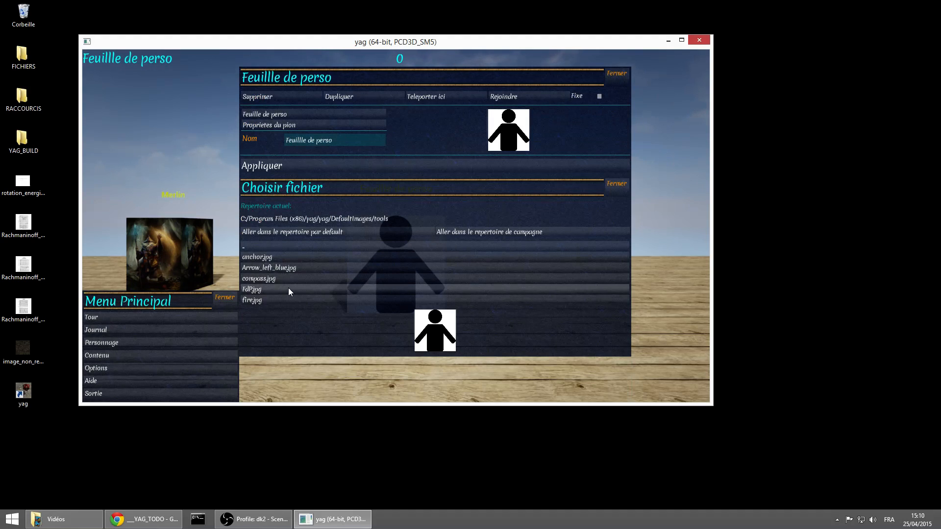
click(288, 289)
click(428, 323)
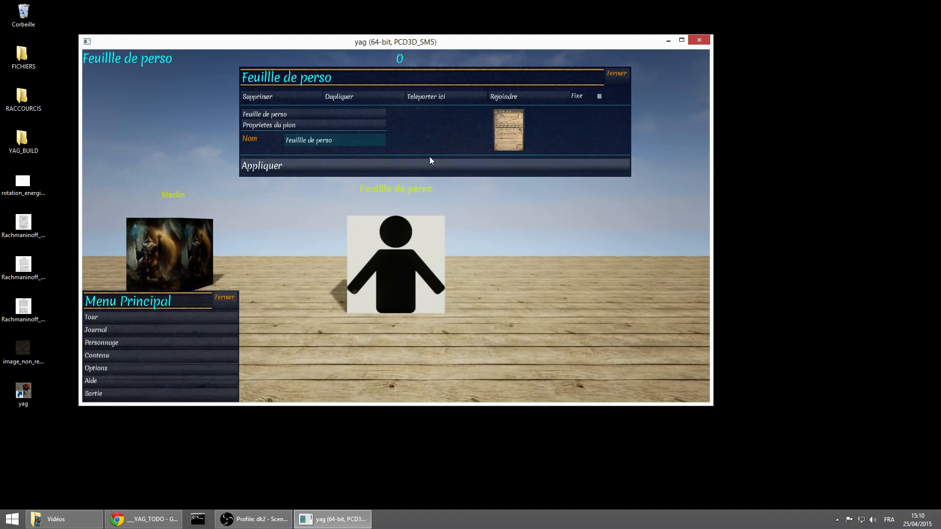
Fit the token's proportions to its image with the Pion preset, apply the change, and hide the token properties
click(341, 125)
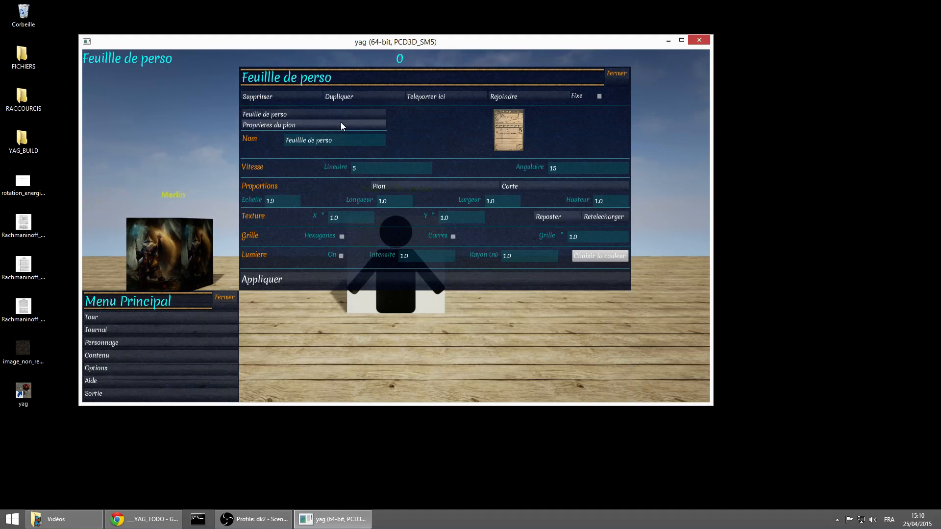
click(421, 183)
click(354, 277)
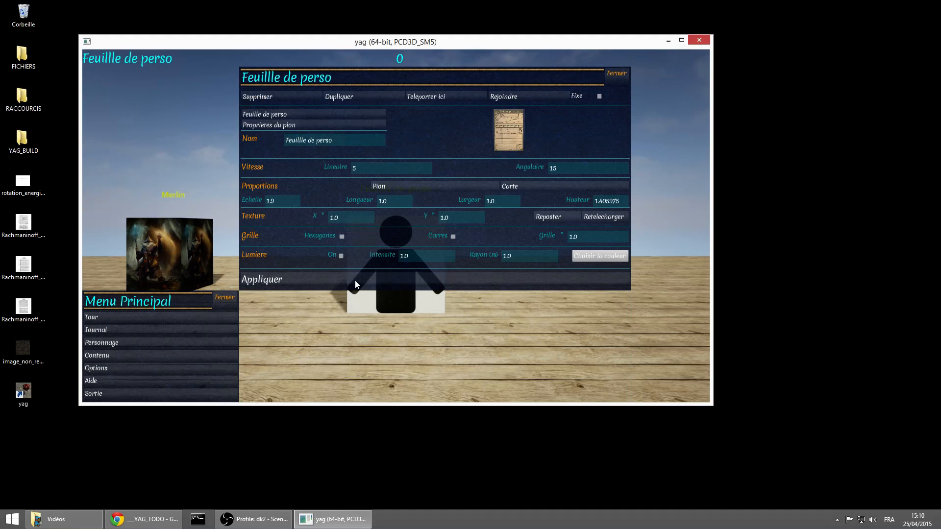
click(362, 125)
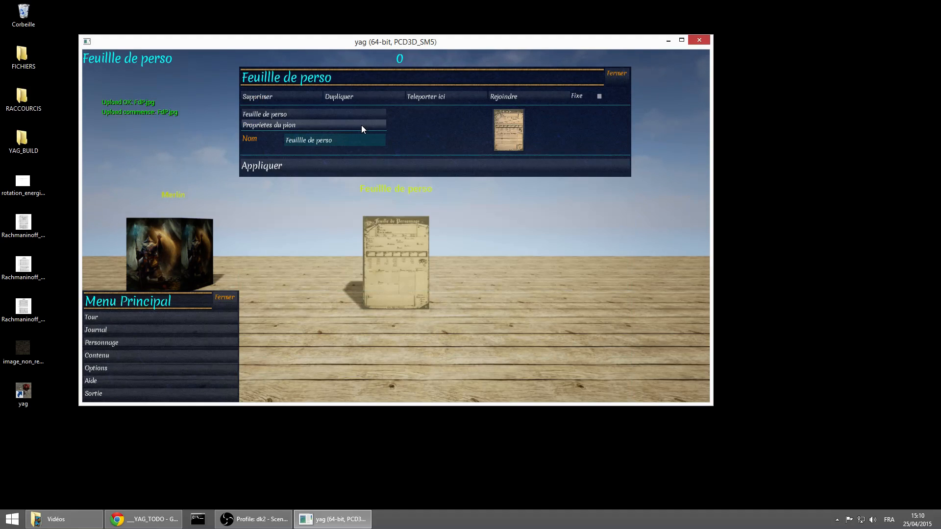
Share the Feuillle de perso sheet as a reference, and check the attributes and actions in Merlin's sheet
click(357, 111)
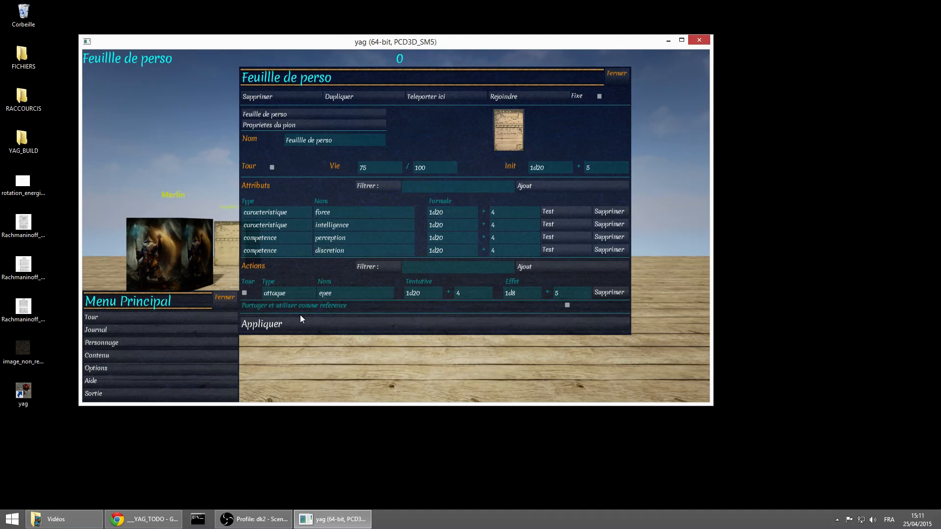
click(568, 304)
click(175, 247)
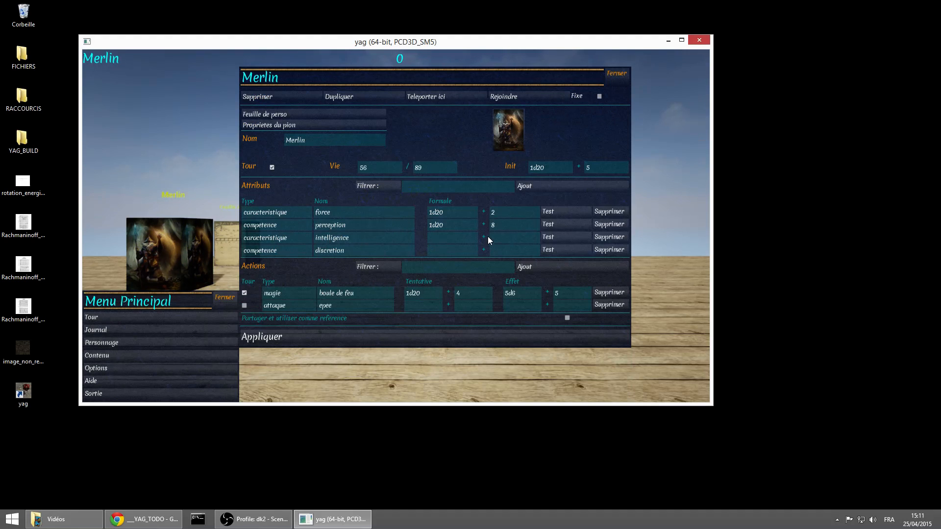
click(614, 71)
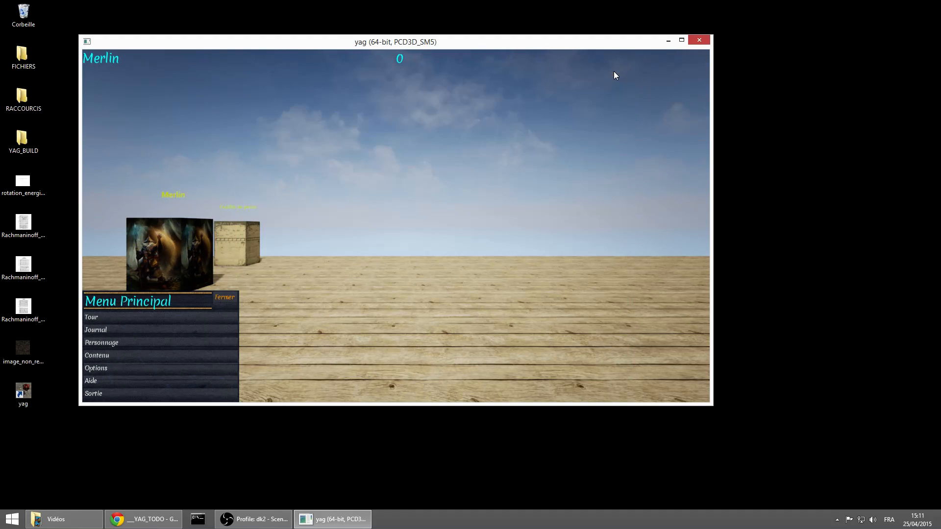
Add another character from the content list and open its sheet to check the referenced attributes and actions
click(163, 357)
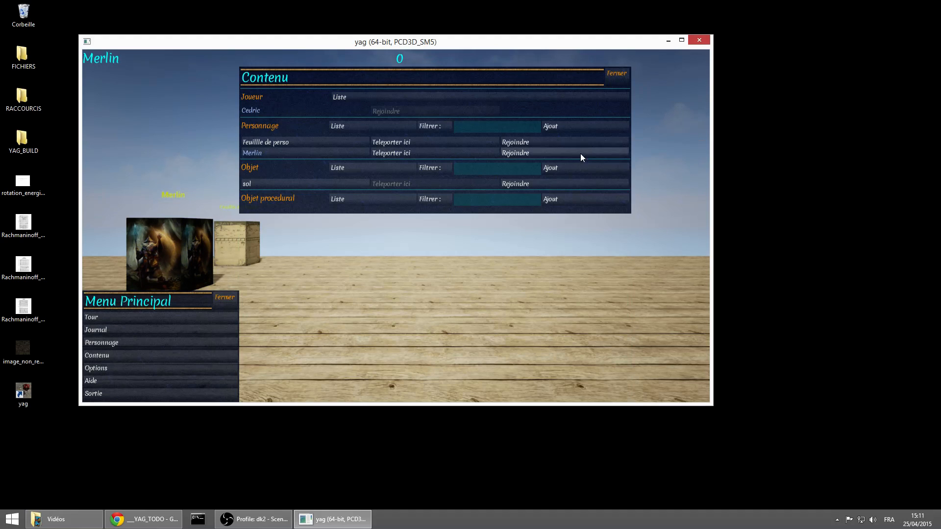
click(581, 128)
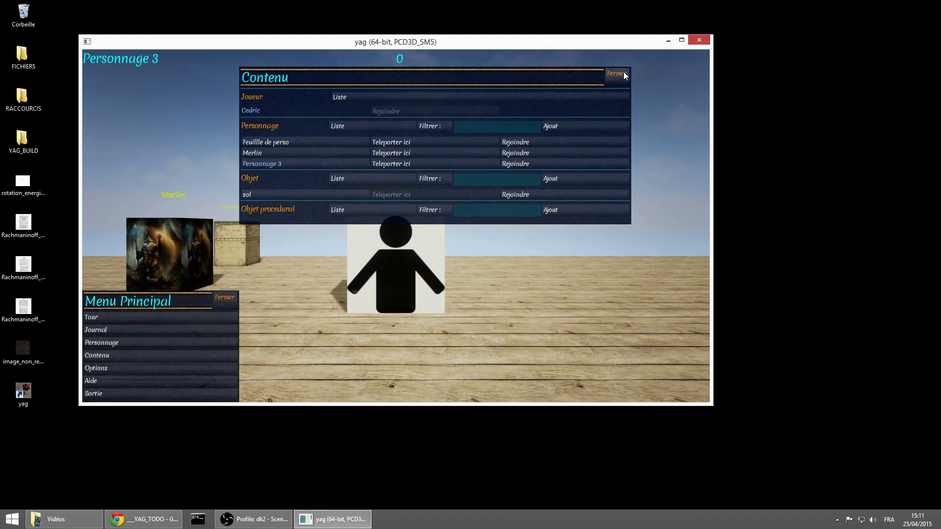
click(313, 164)
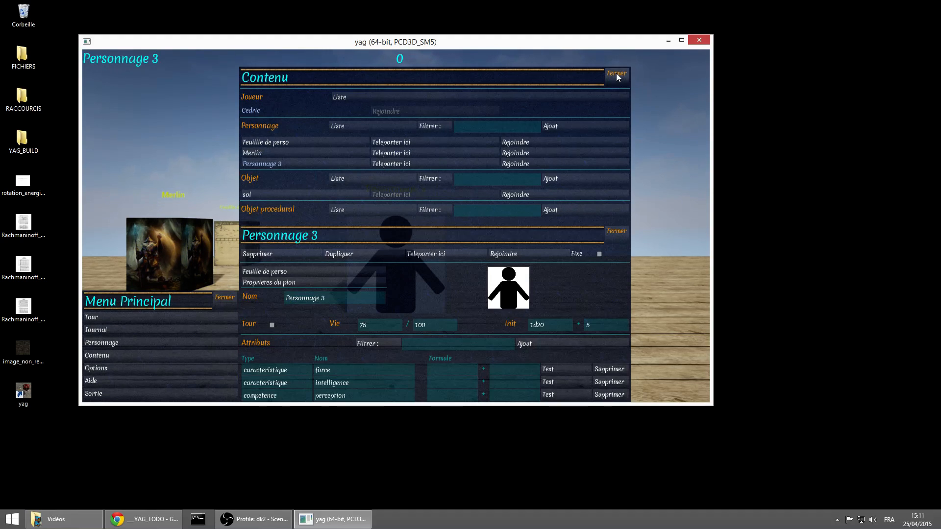
click(616, 73)
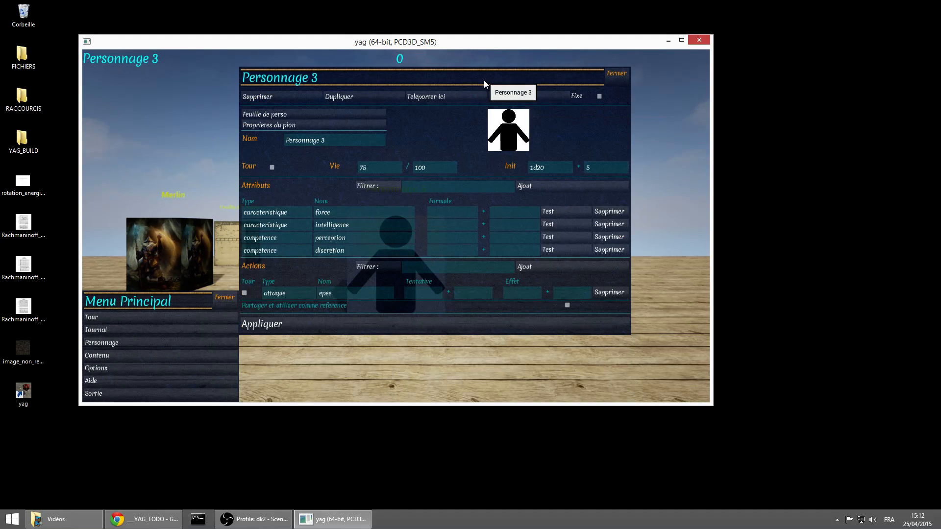
click(252, 519)
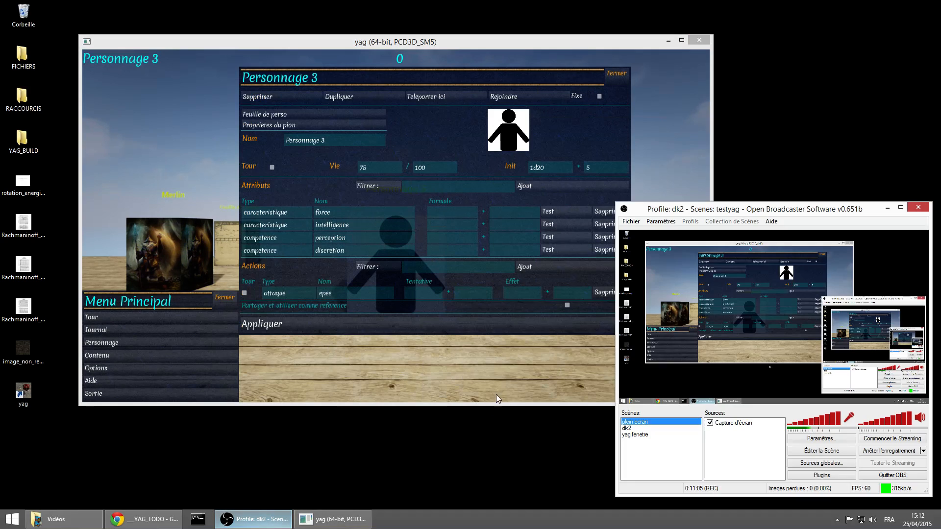